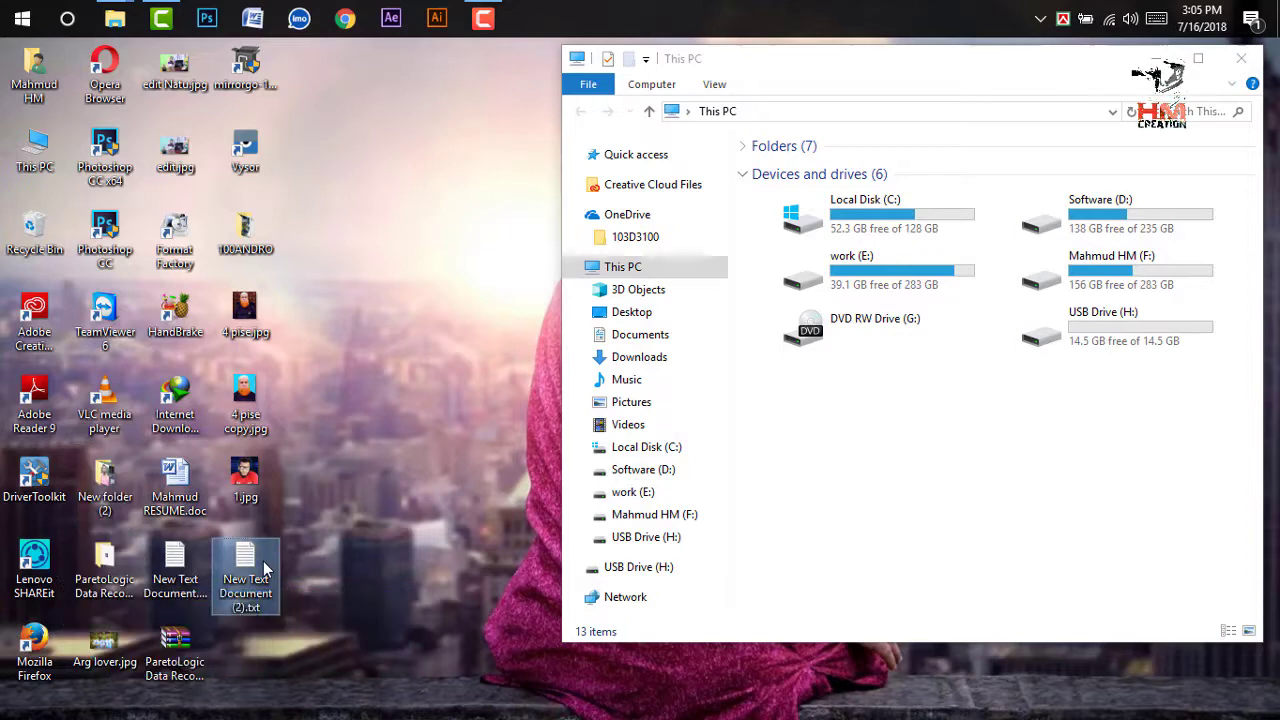
# - Open the desktop picture 1.jpg to view it, and close the viewer
pyautogui.rightClick(280, 565)
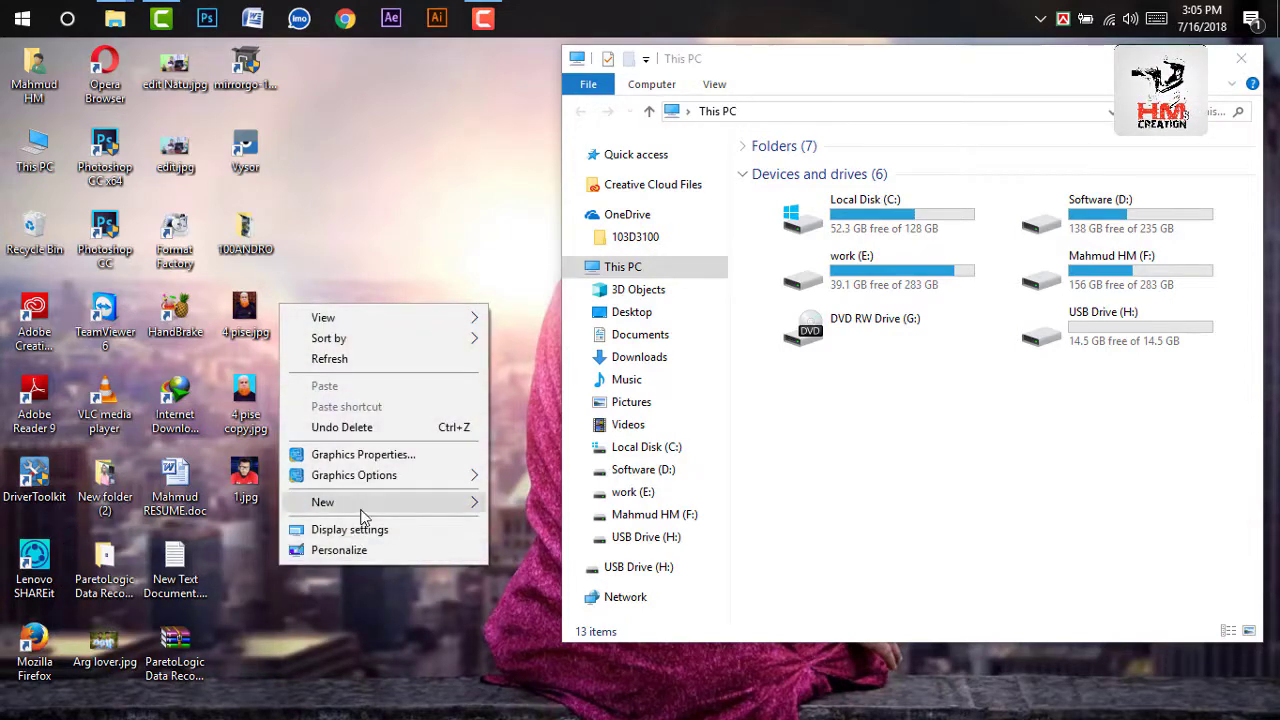
pyautogui.click(224, 531)
pyautogui.doubleClick(245, 480)
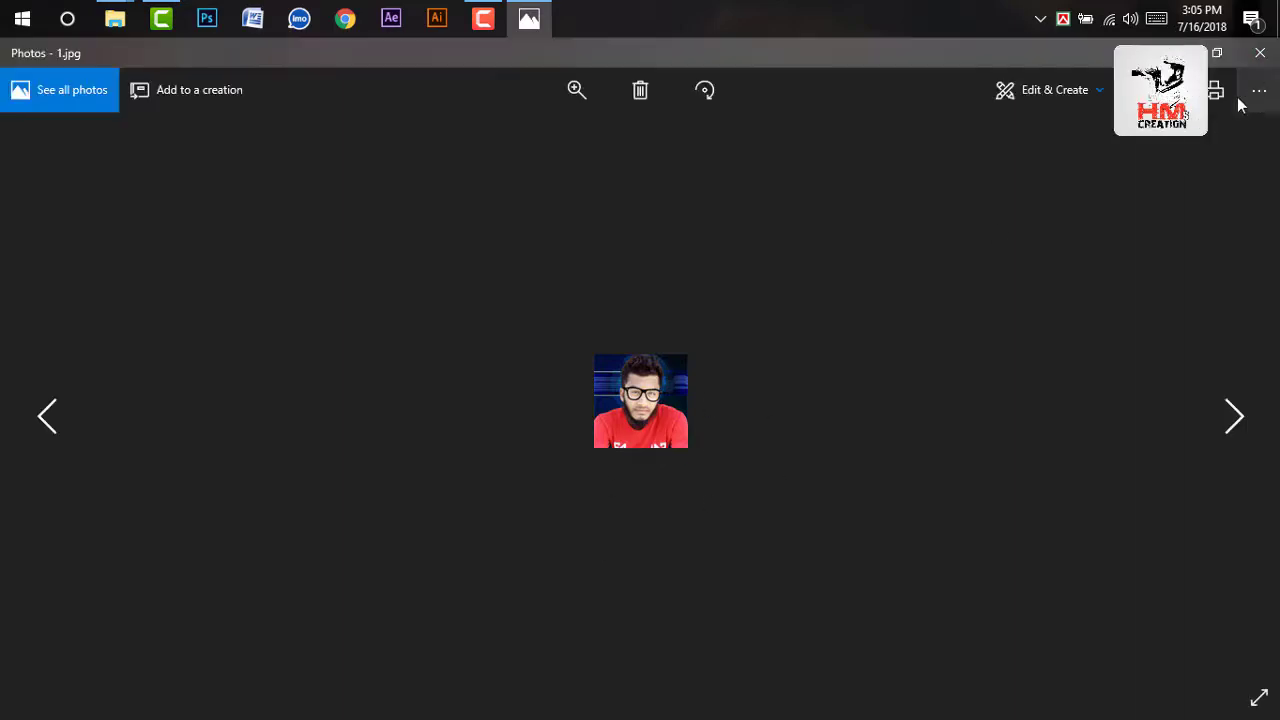
pyautogui.click(1260, 52)
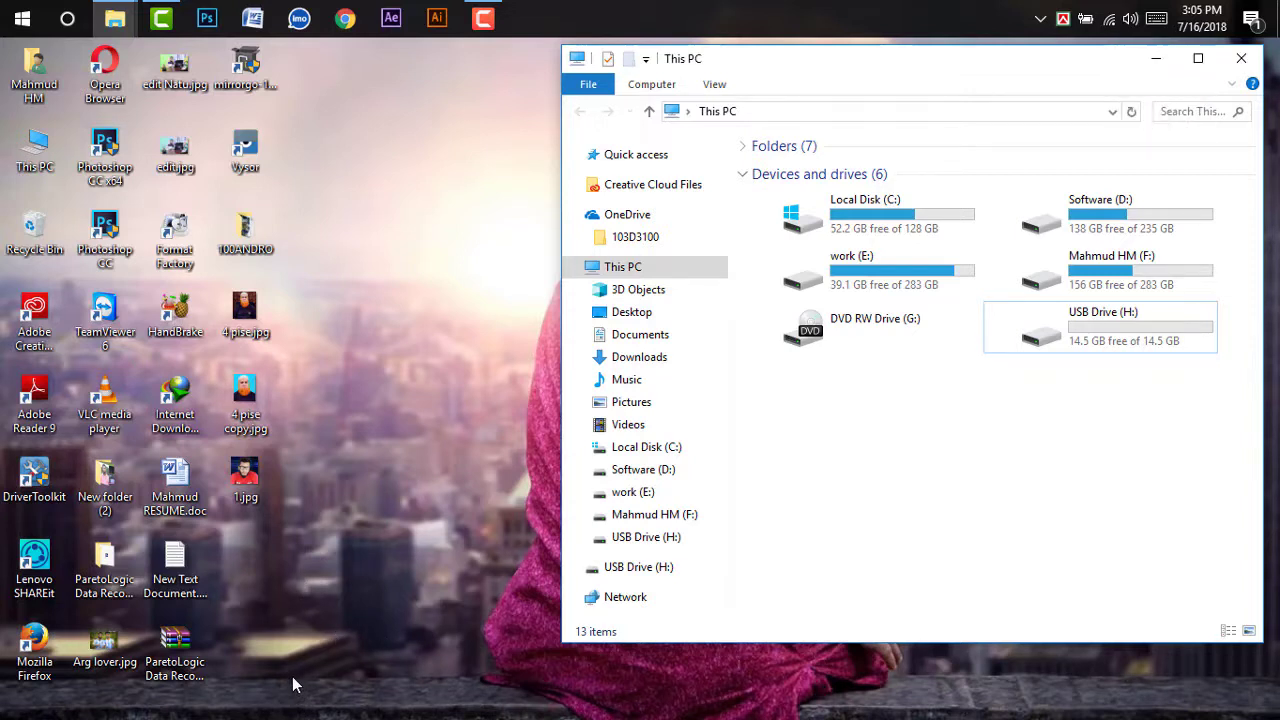
# - Open 1.jpg in Paint, save it to the desktop as a 24-bit bitmap named hm, and close Paint
pyautogui.rightClick(242, 485)
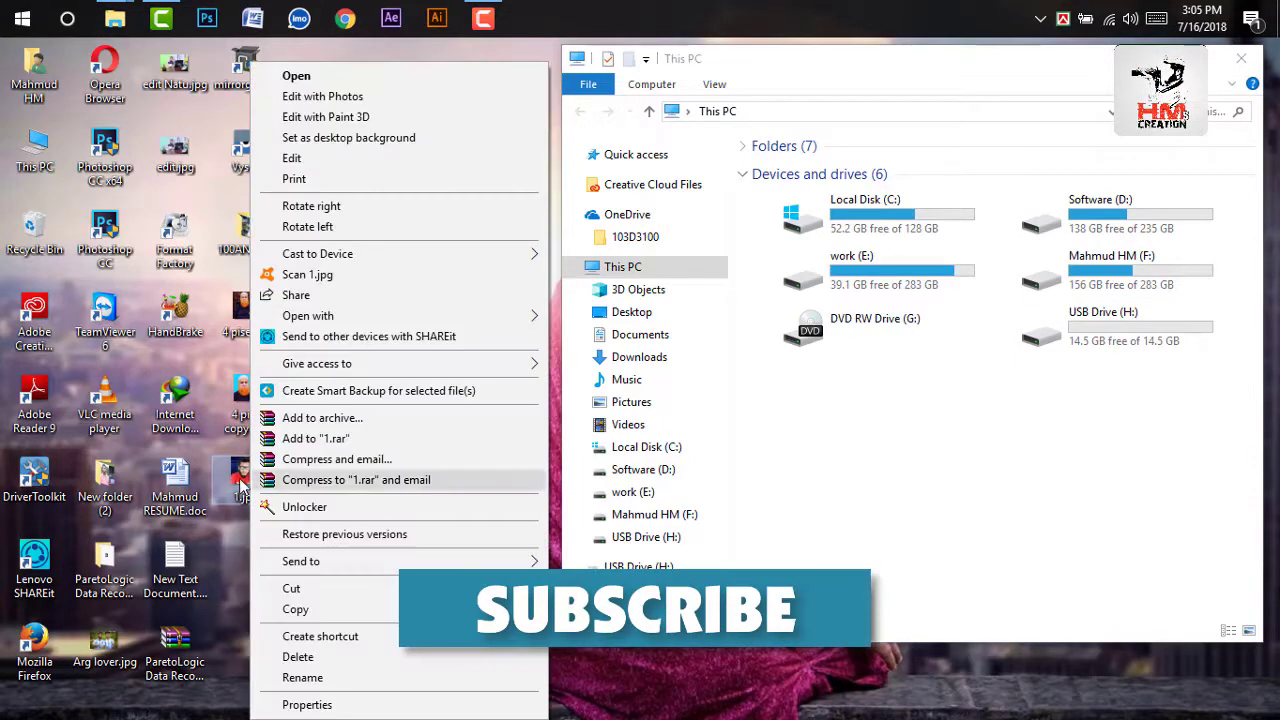
pyautogui.click(293, 158)
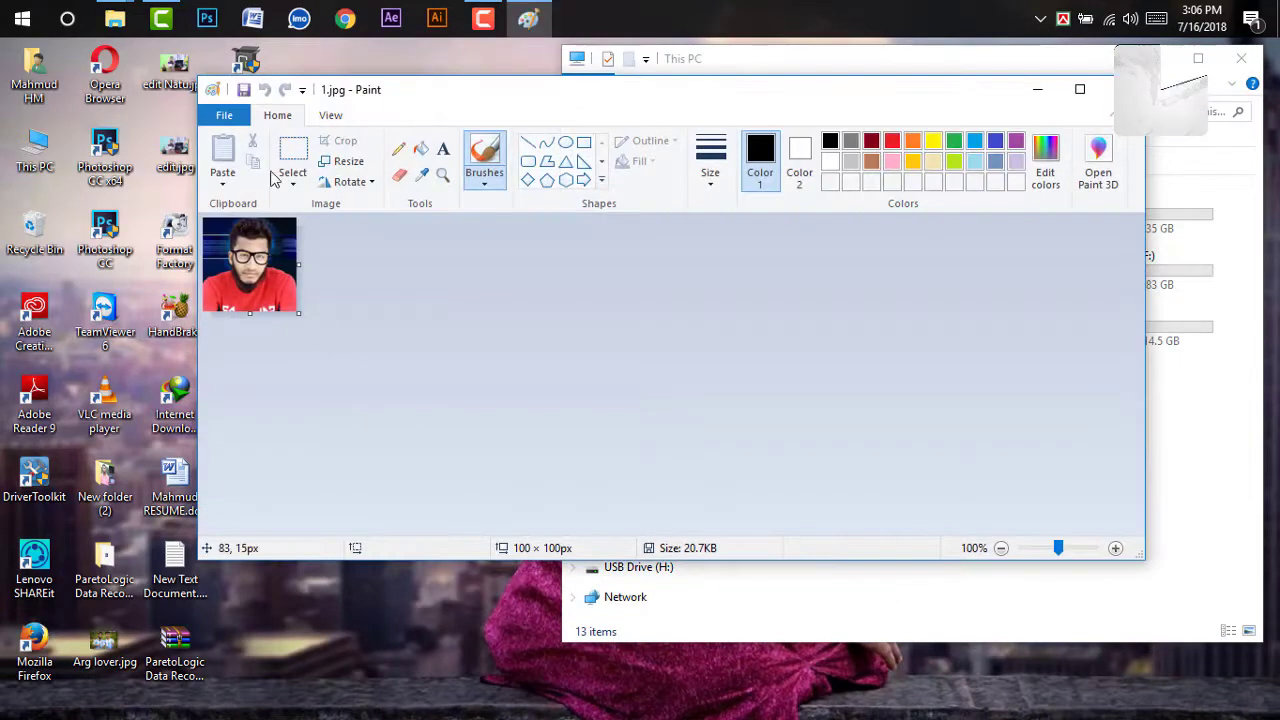
pyautogui.click(236, 119)
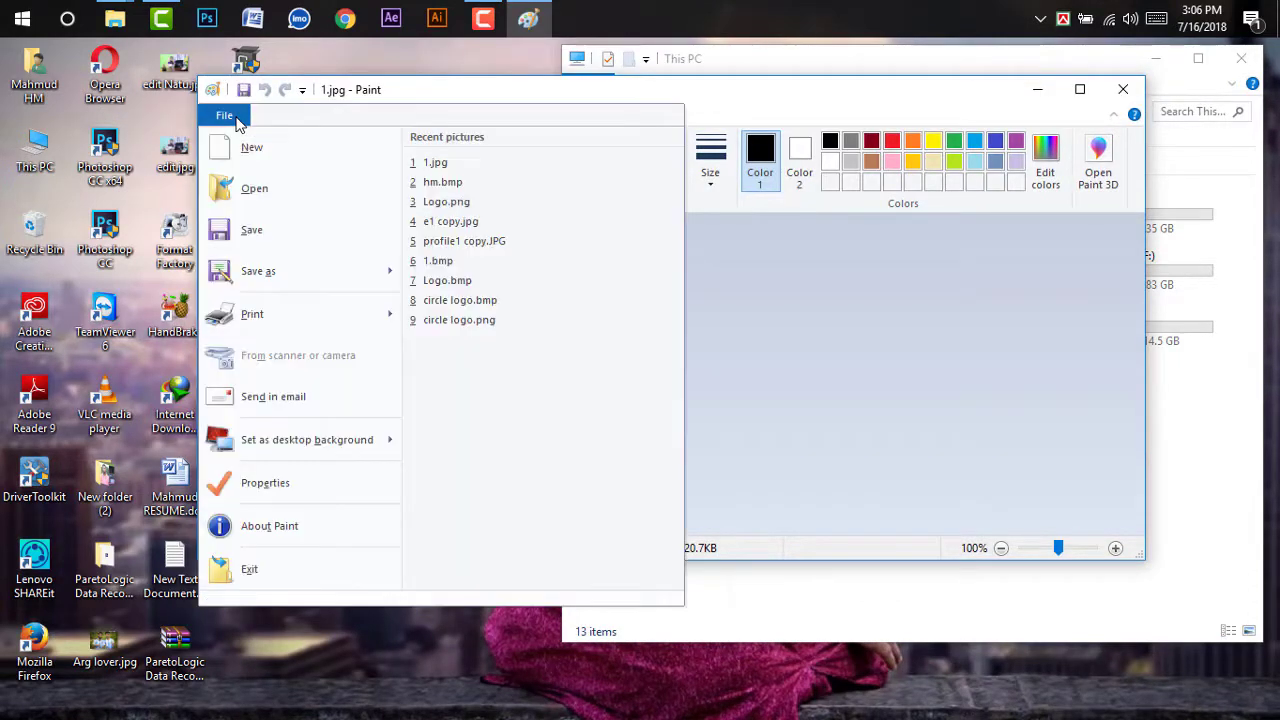
pyautogui.moveTo(389, 280)
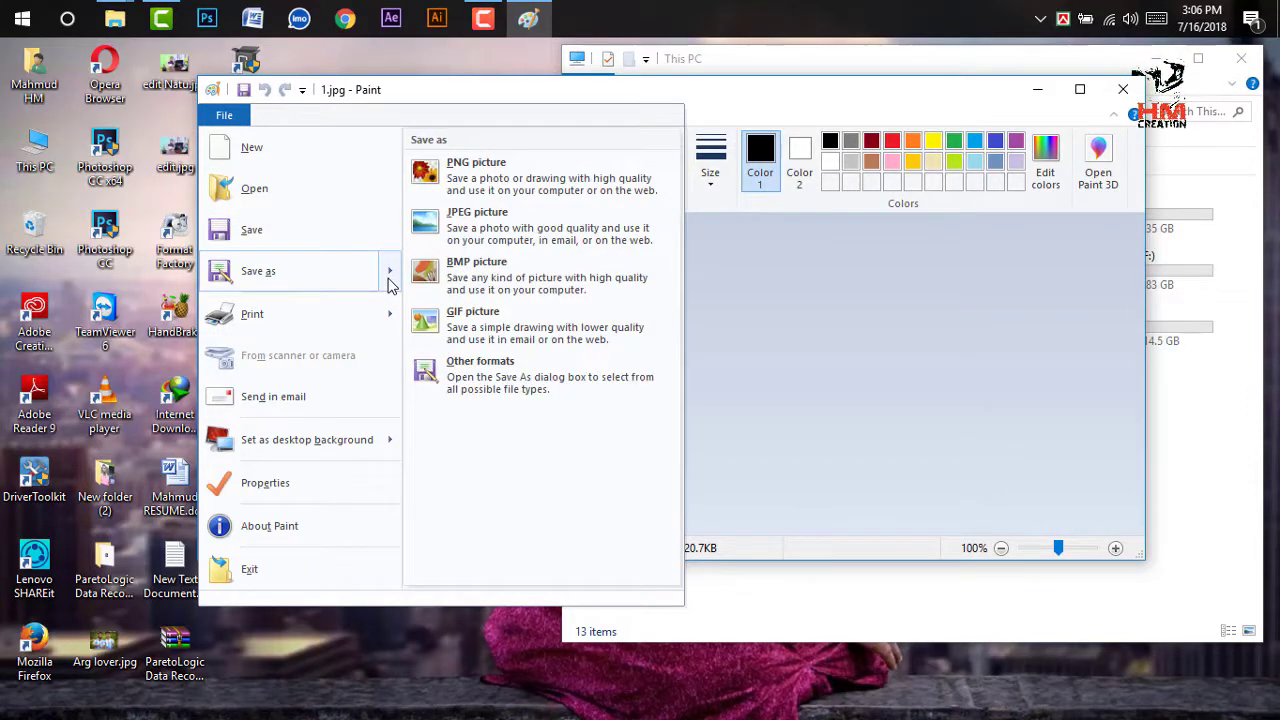
pyautogui.click(480, 281)
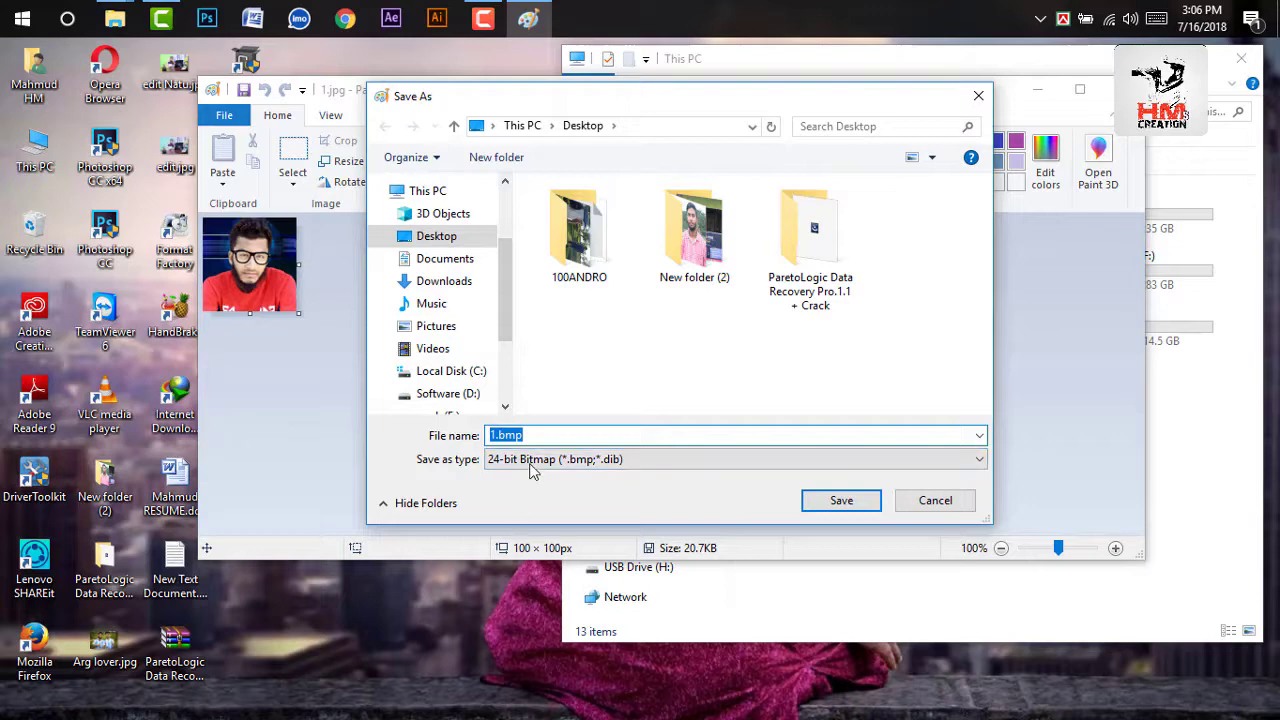
pyautogui.write('hm')
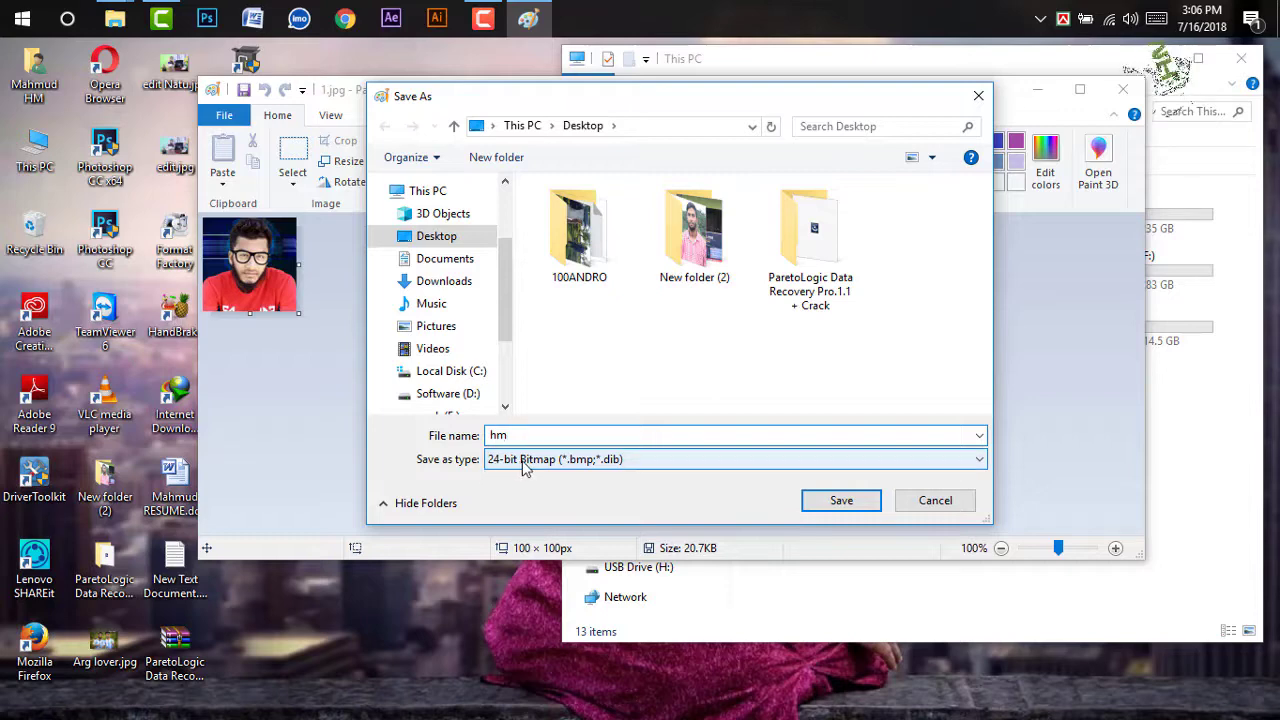
pyautogui.click(621, 462)
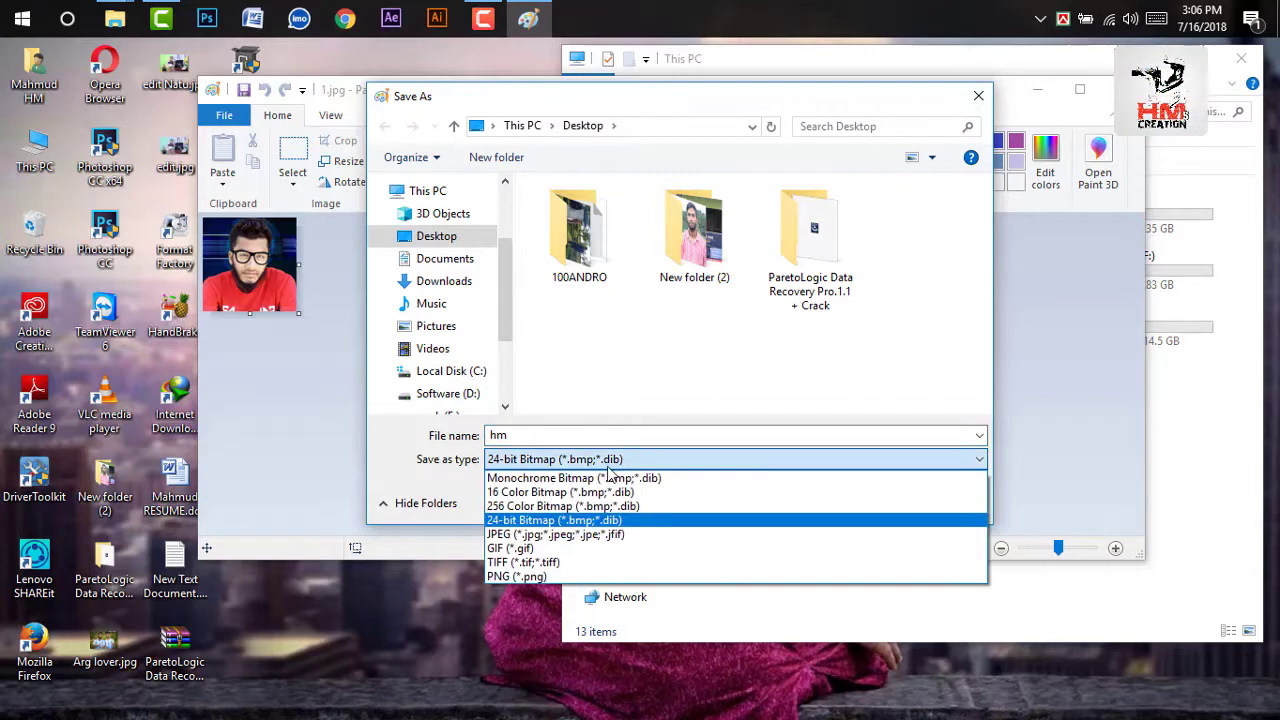
pyautogui.click(519, 522)
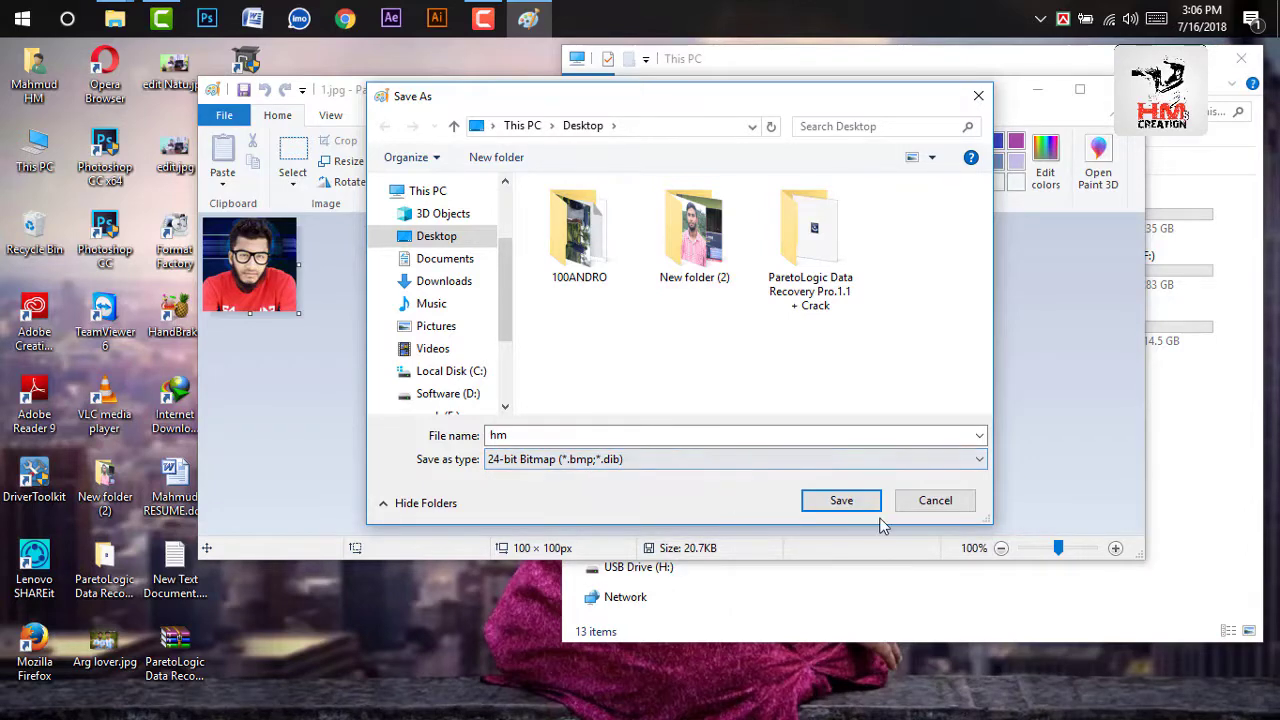
pyautogui.click(841, 502)
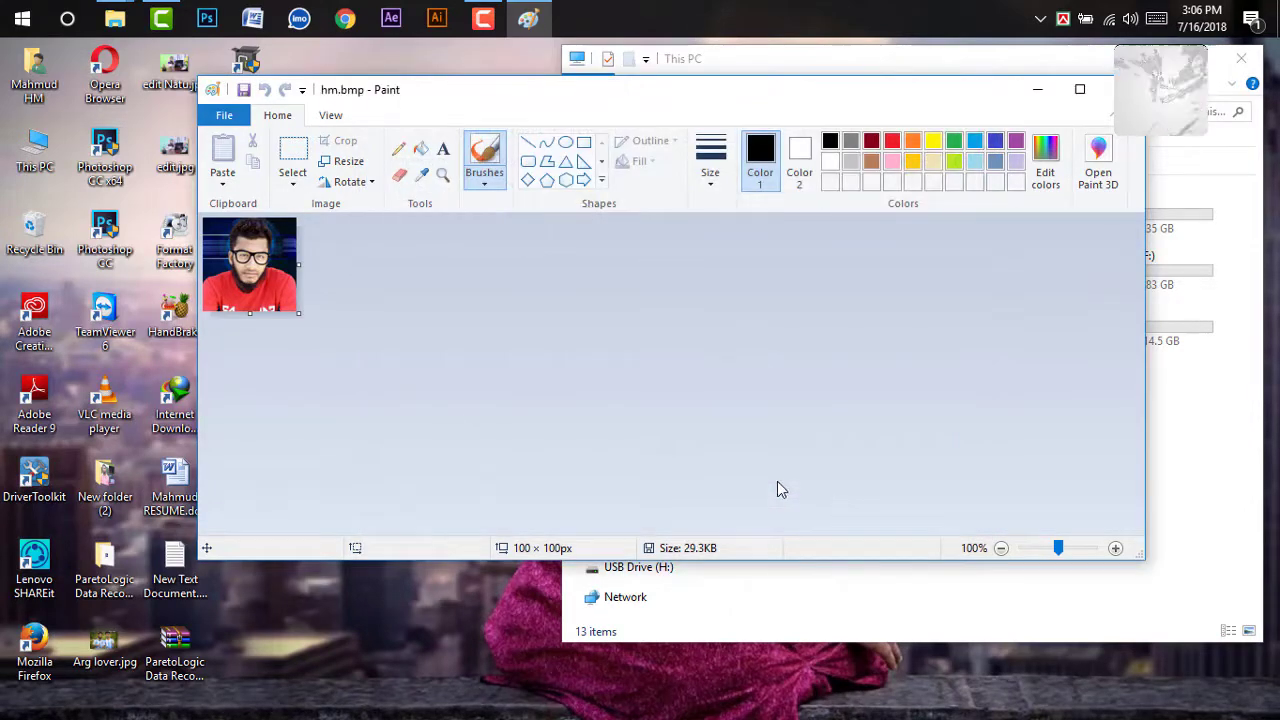
pyautogui.click(1121, 93)
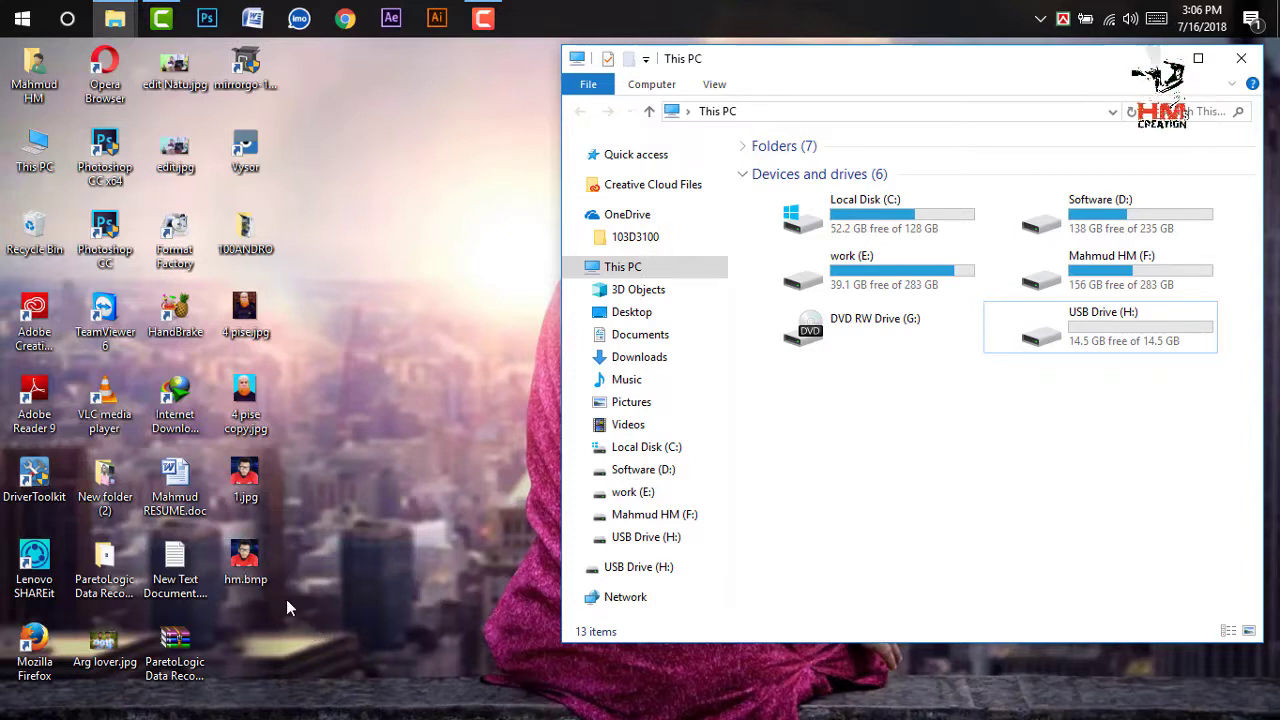
# - Create a new text document on the desktop with its default name and open it in Notepad
pyautogui.rightClick(286, 599)
pyautogui.moveTo(337, 546)
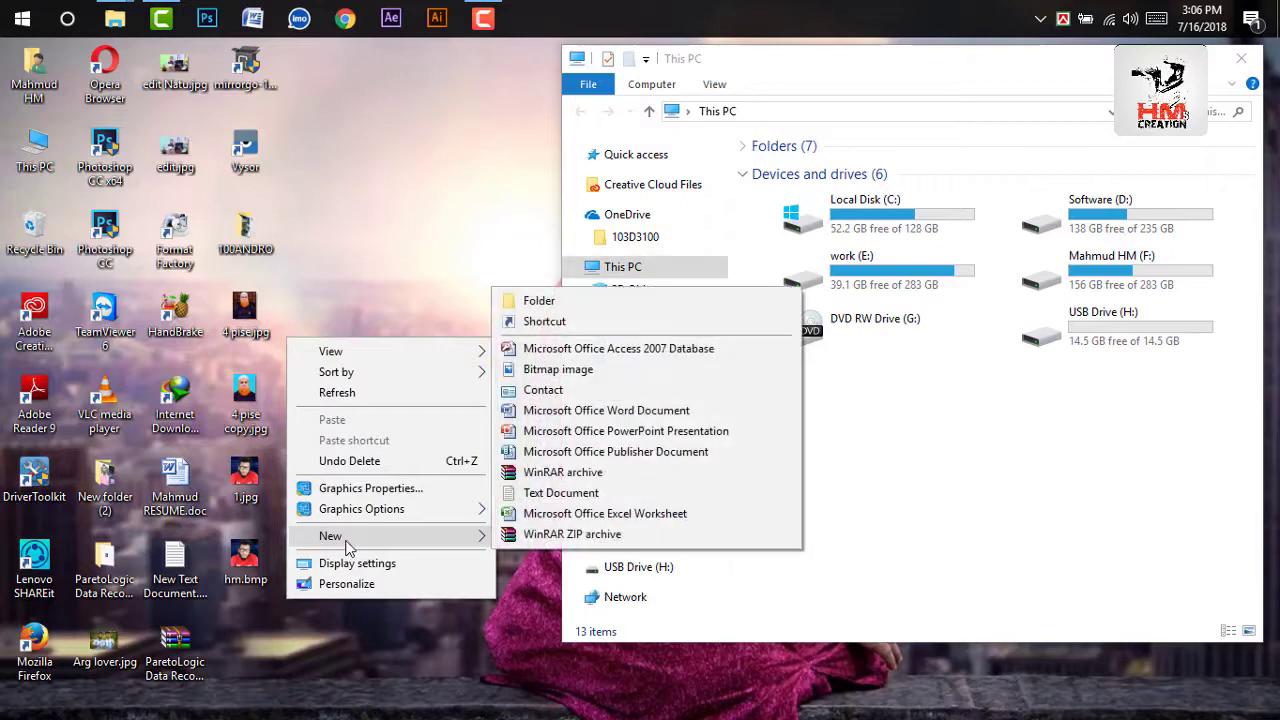
pyautogui.click(558, 493)
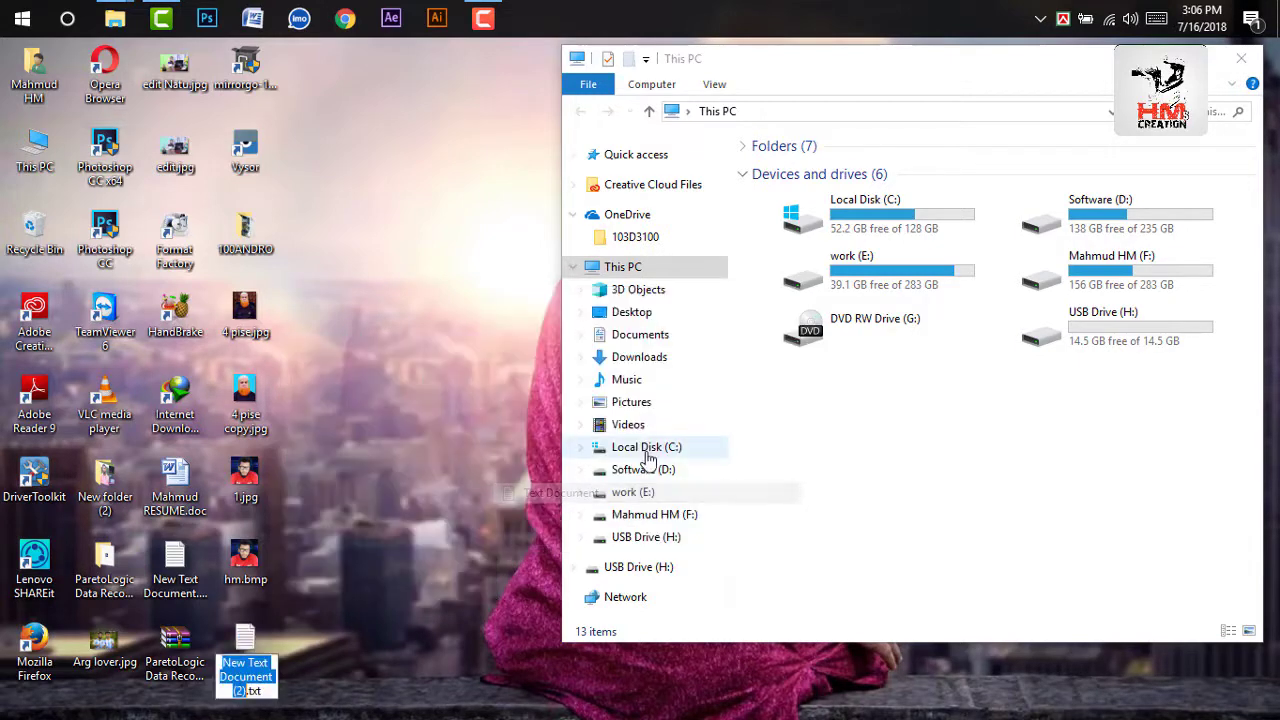
pyautogui.press('Return')
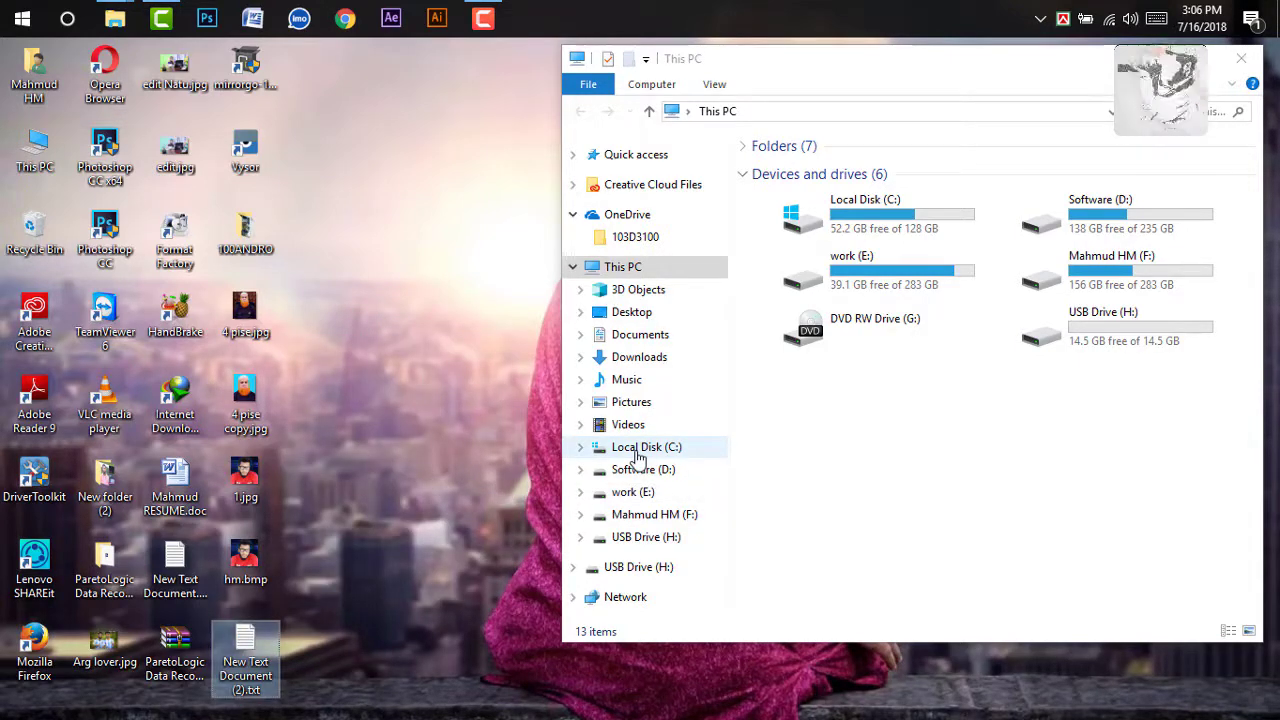
pyautogui.press('Return')
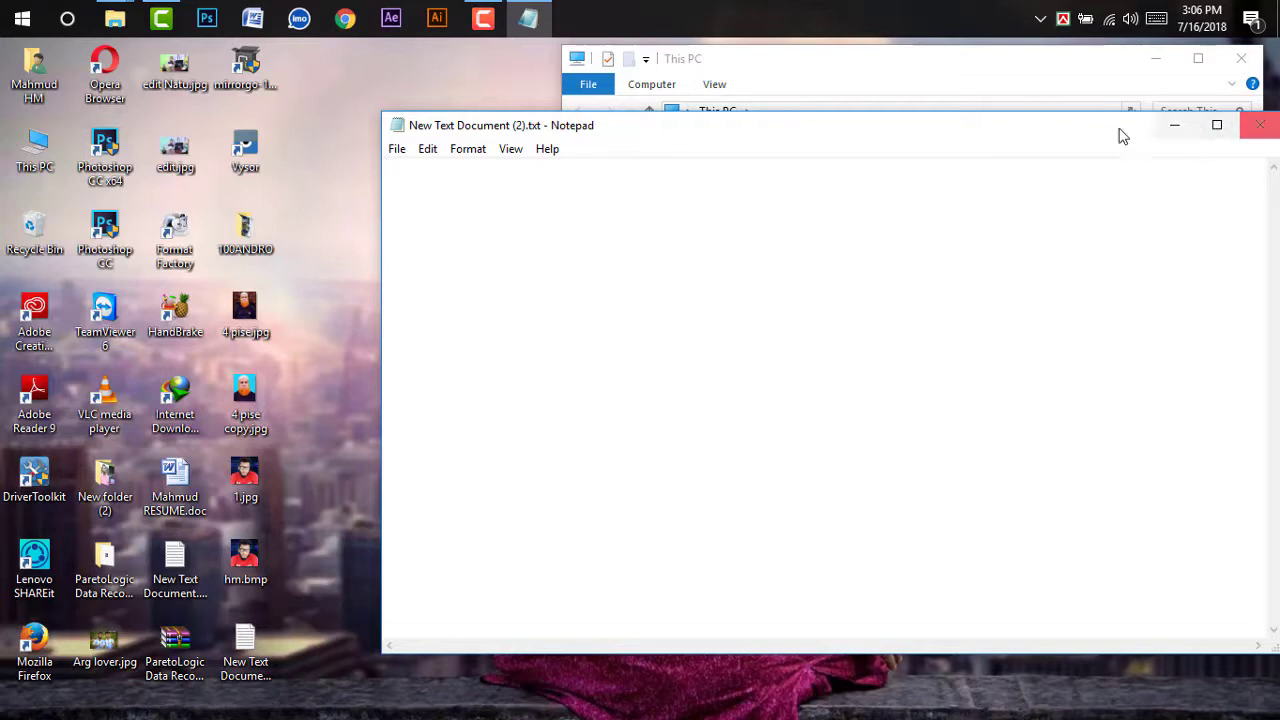
# - Write the line "[autorun]" followed by the line "icon =hm.bmp" in the text document
pyautogui.moveTo(1128, 130); pyautogui.dragTo(1082, 105)
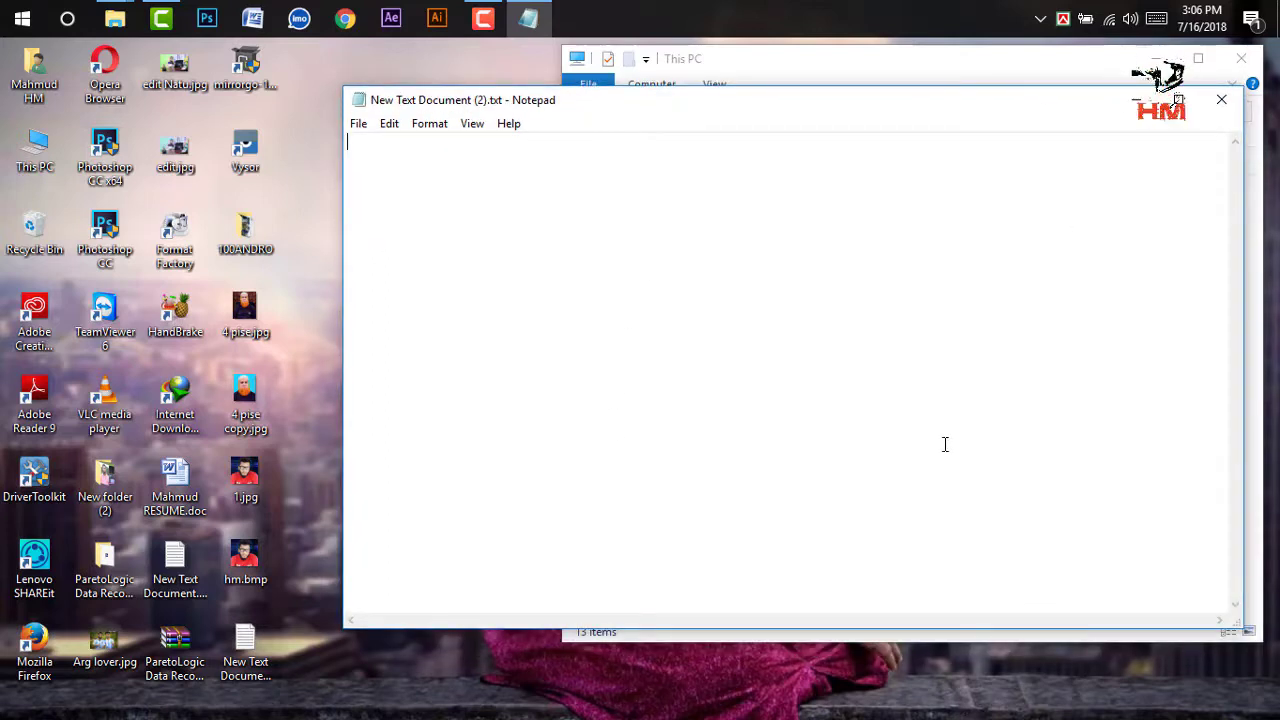
pyautogui.write('[autorun')
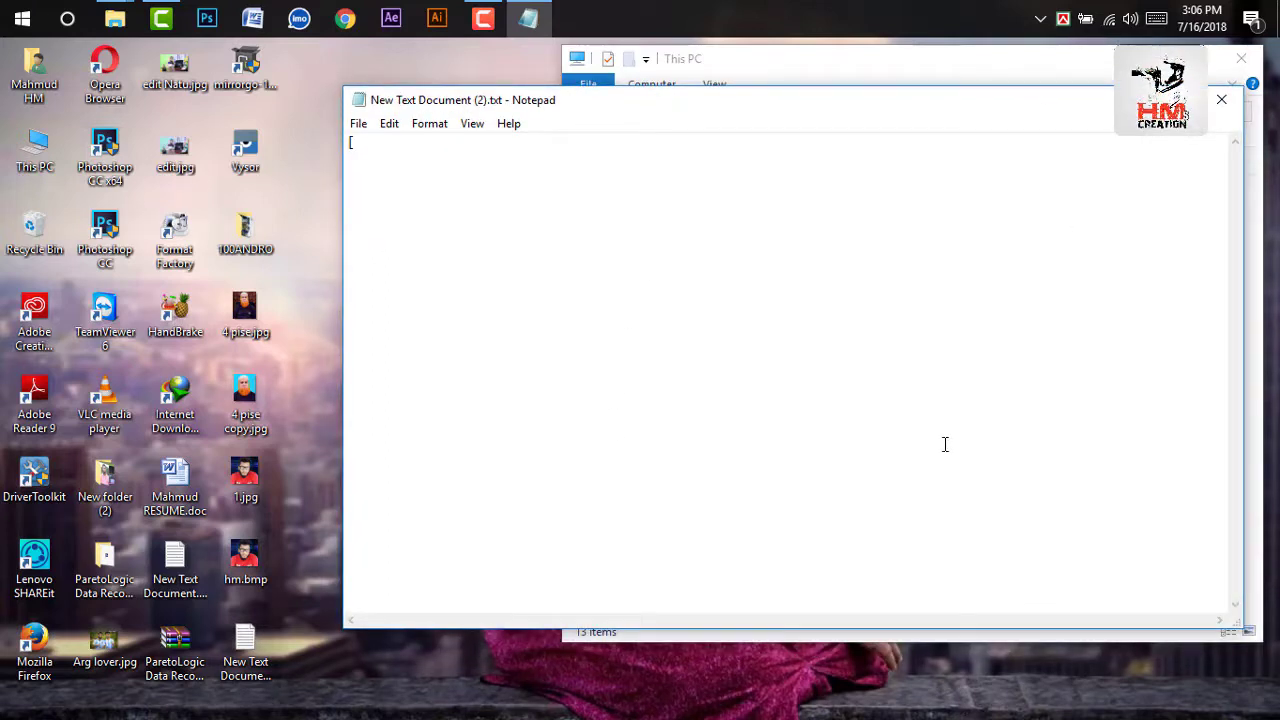
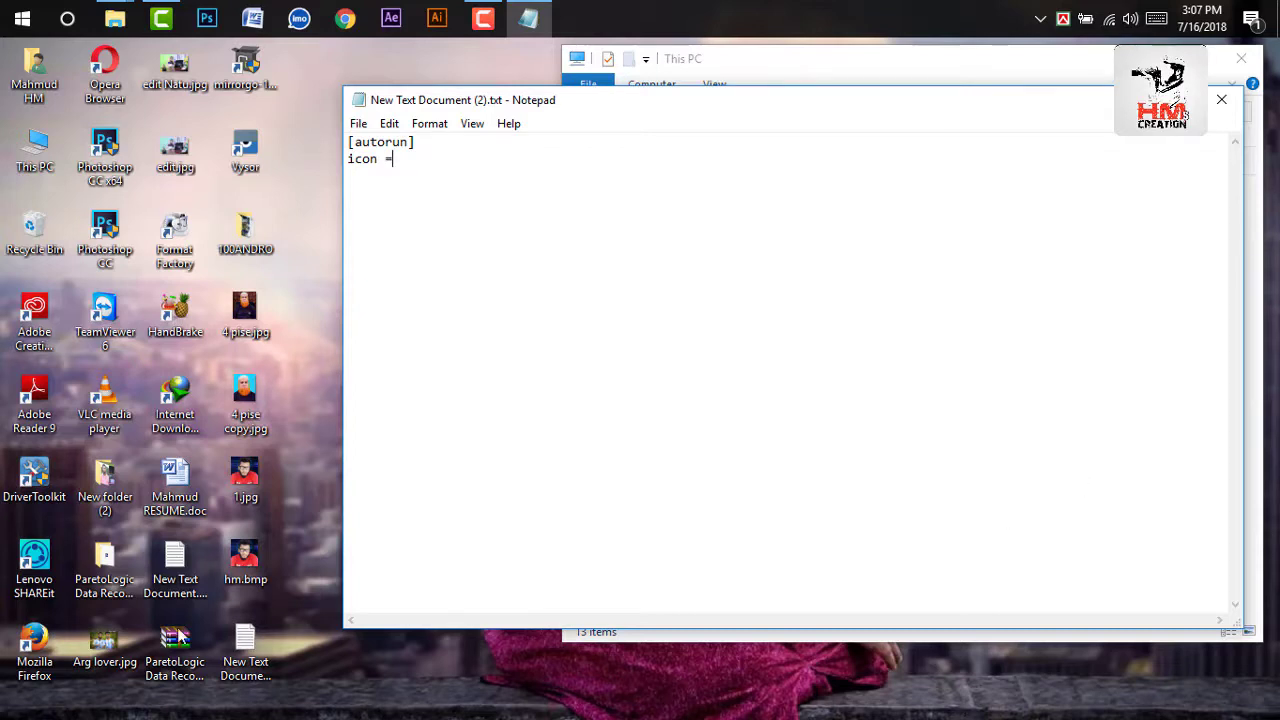
pyautogui.click(248, 574)
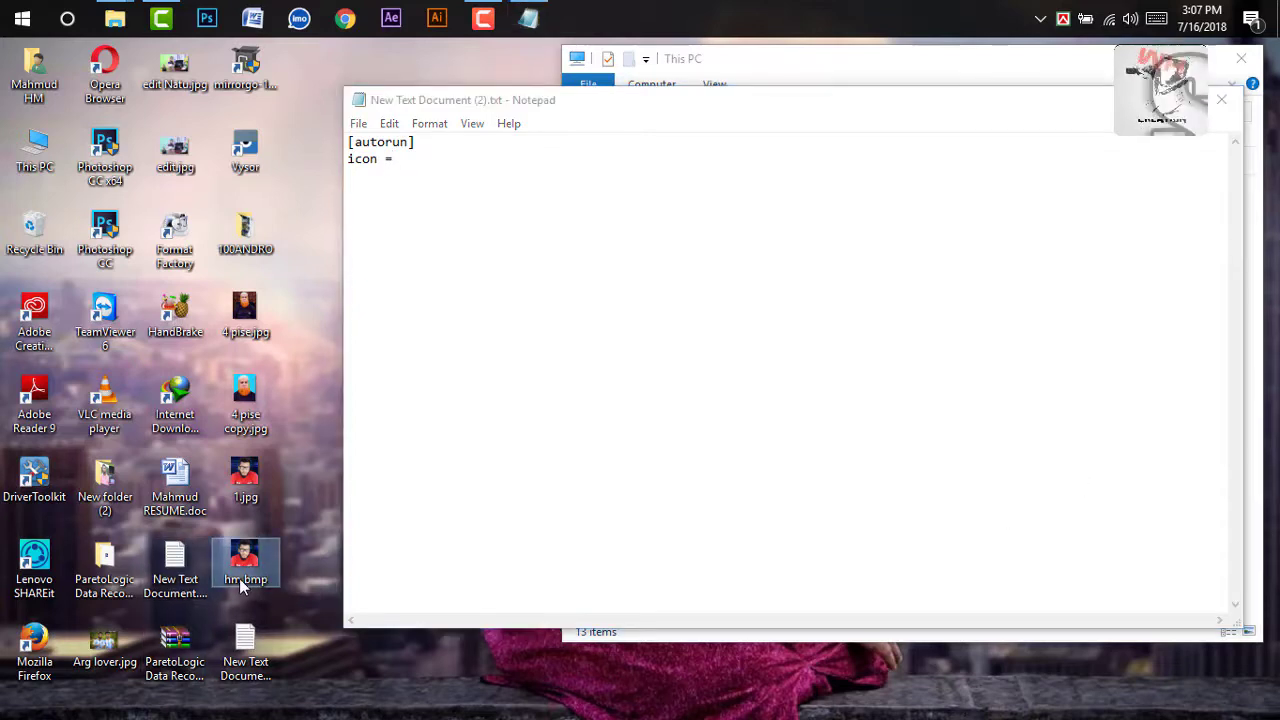
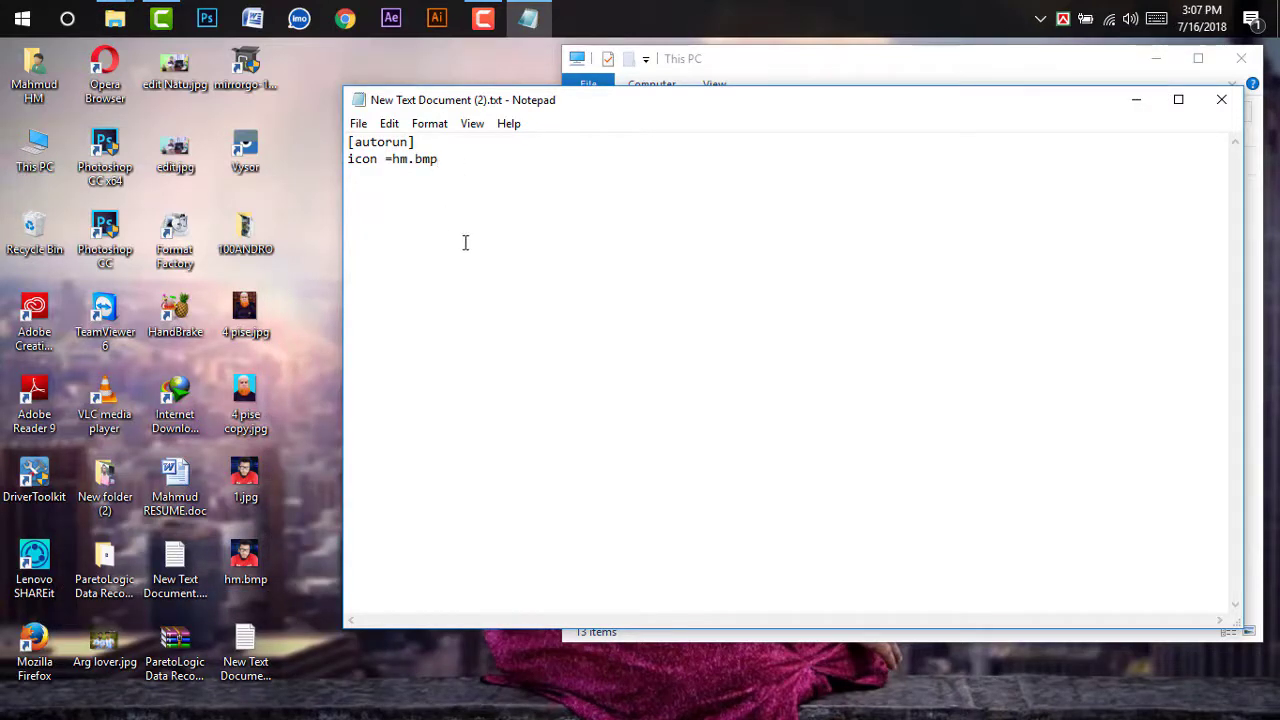
# - Save the text document to the desktop as autorun.inf with the file type All Files
pyautogui.click(358, 124)
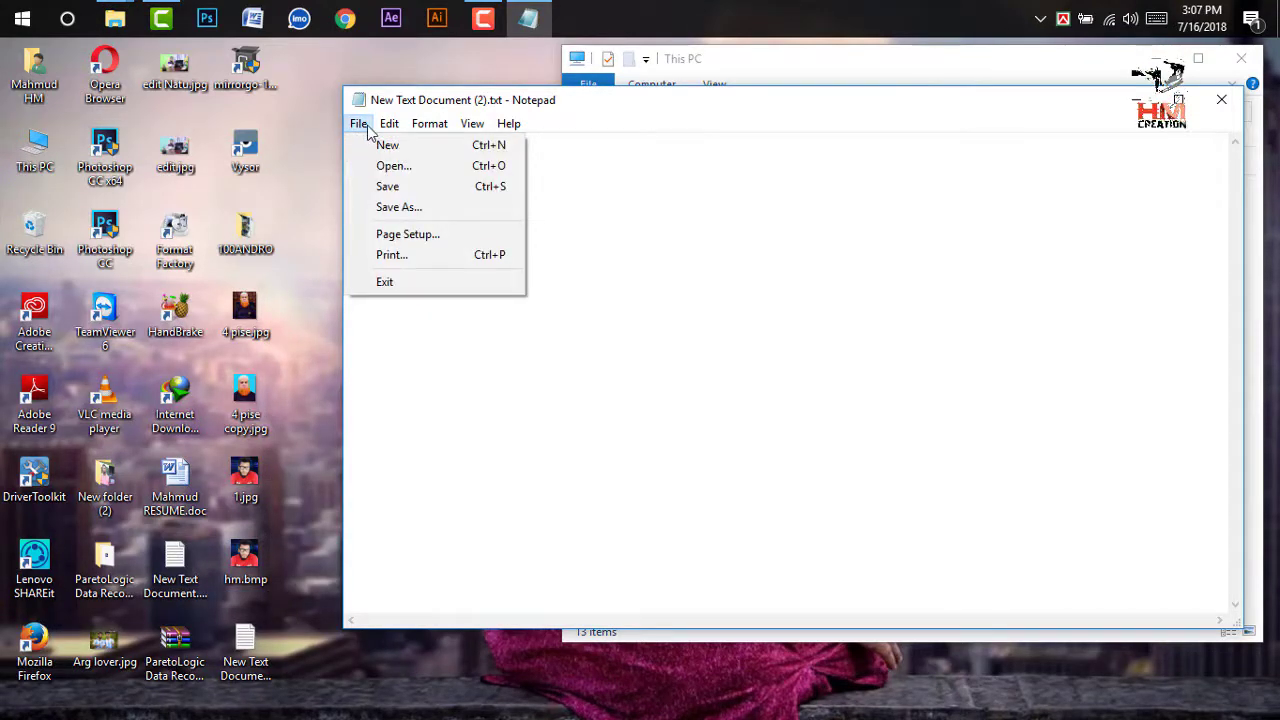
pyautogui.click(400, 207)
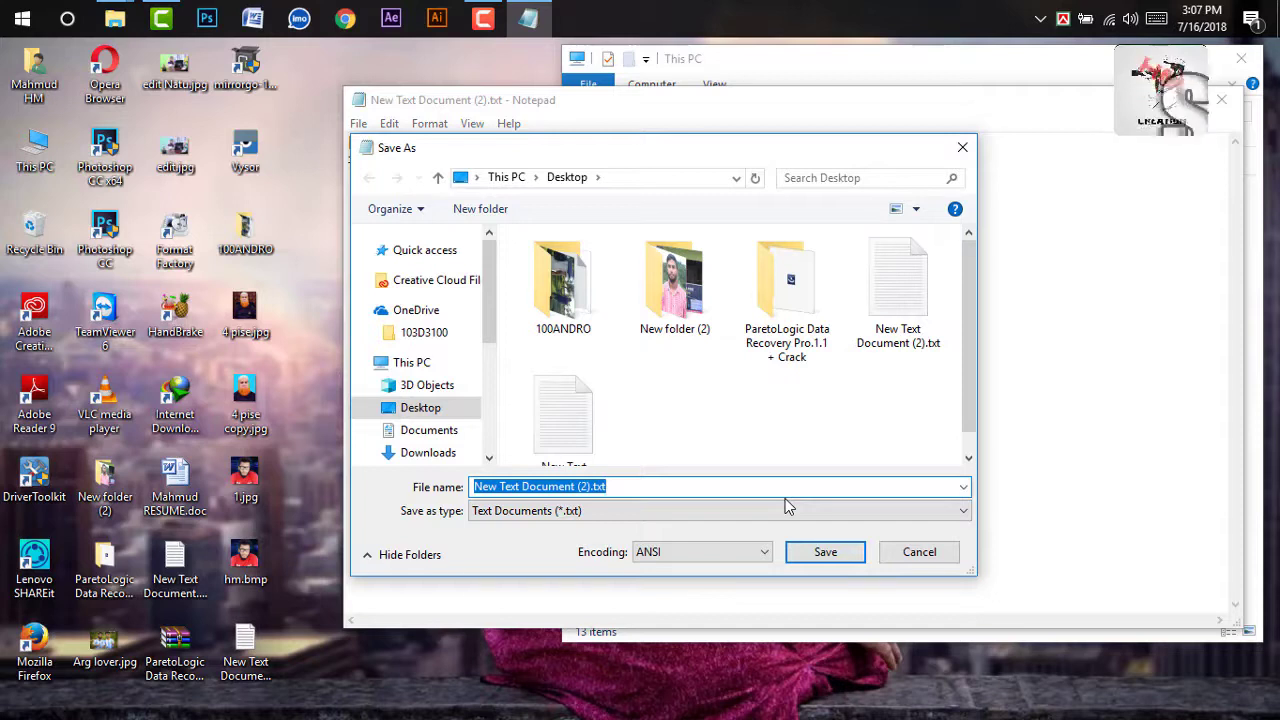
pyautogui.write('autorun.inf')
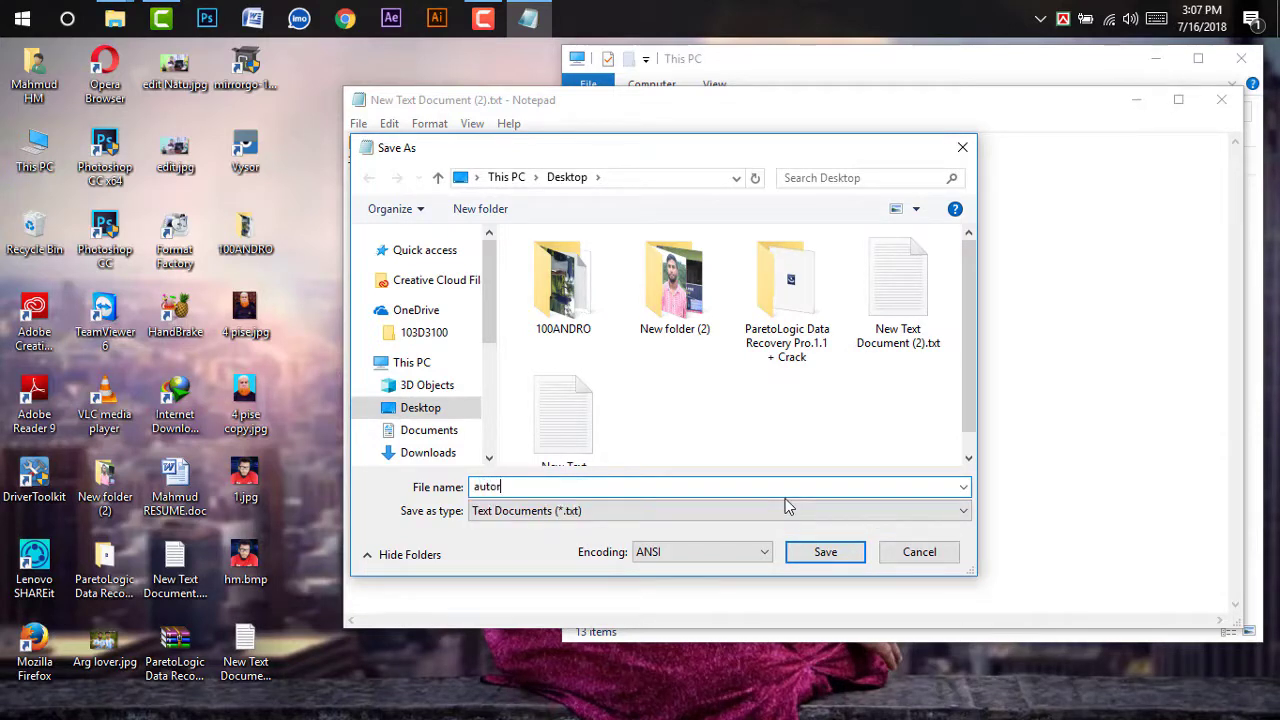
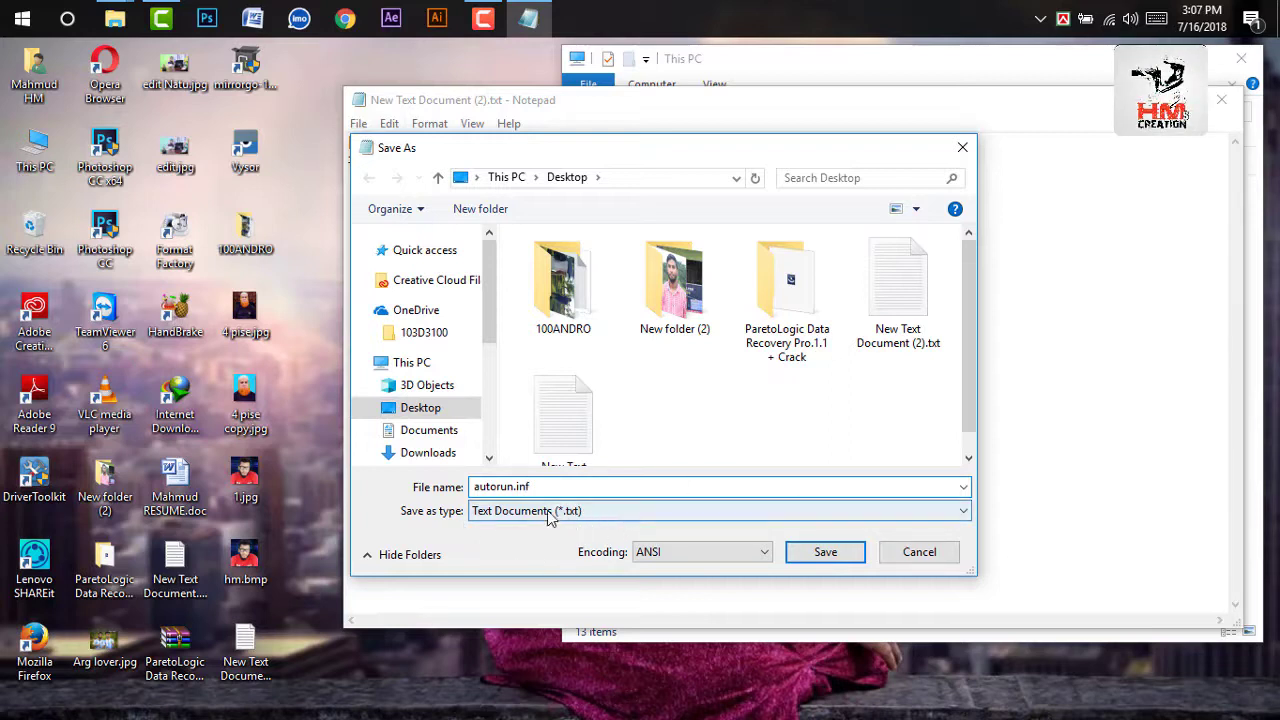
pyautogui.click(548, 512)
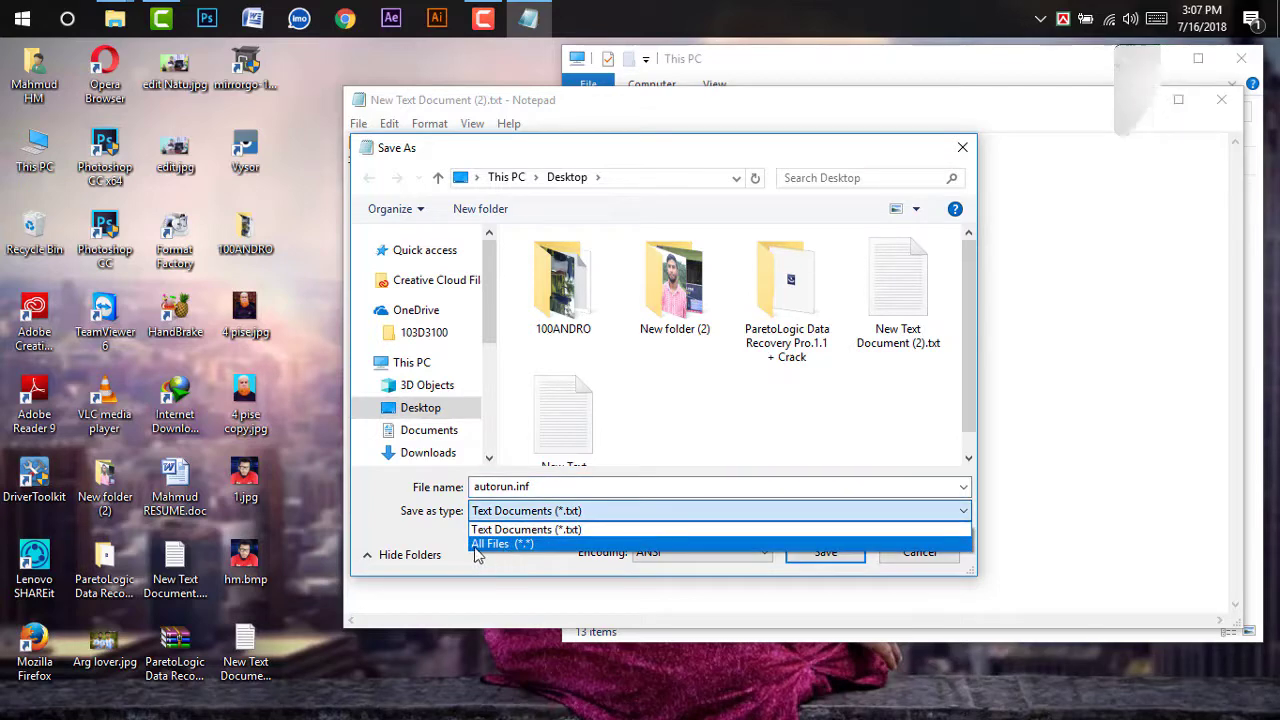
pyautogui.click(505, 545)
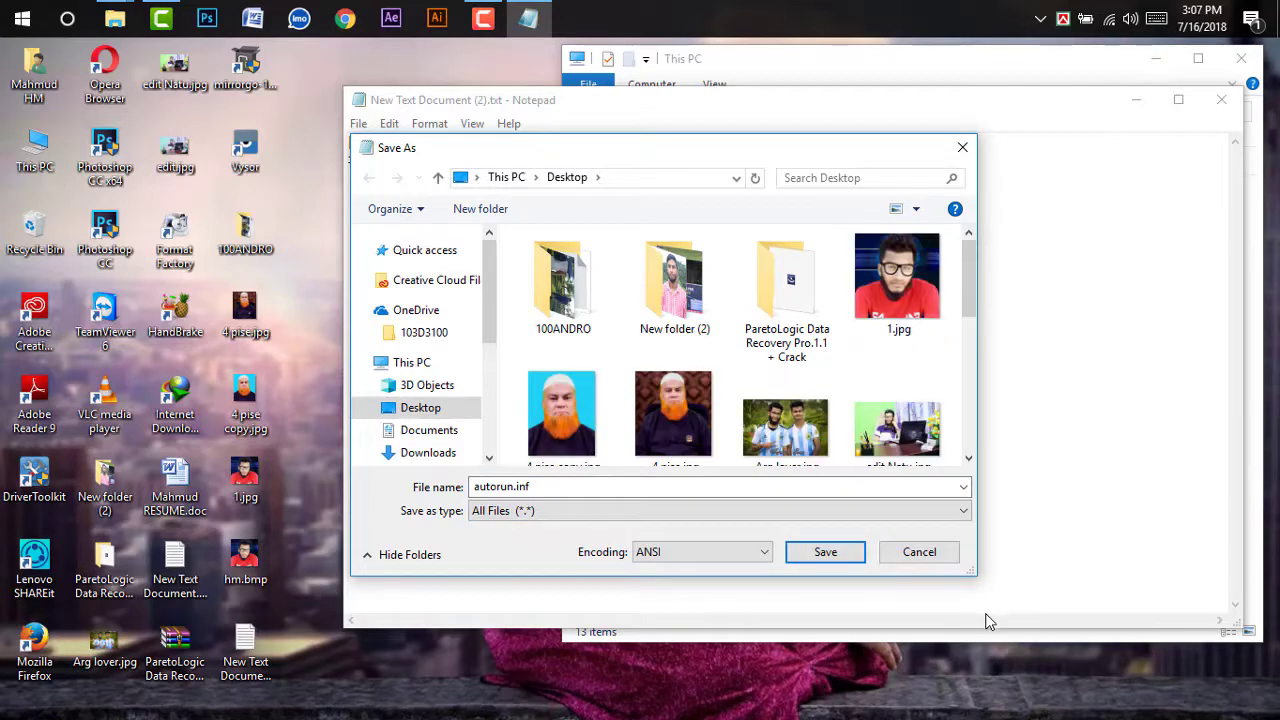
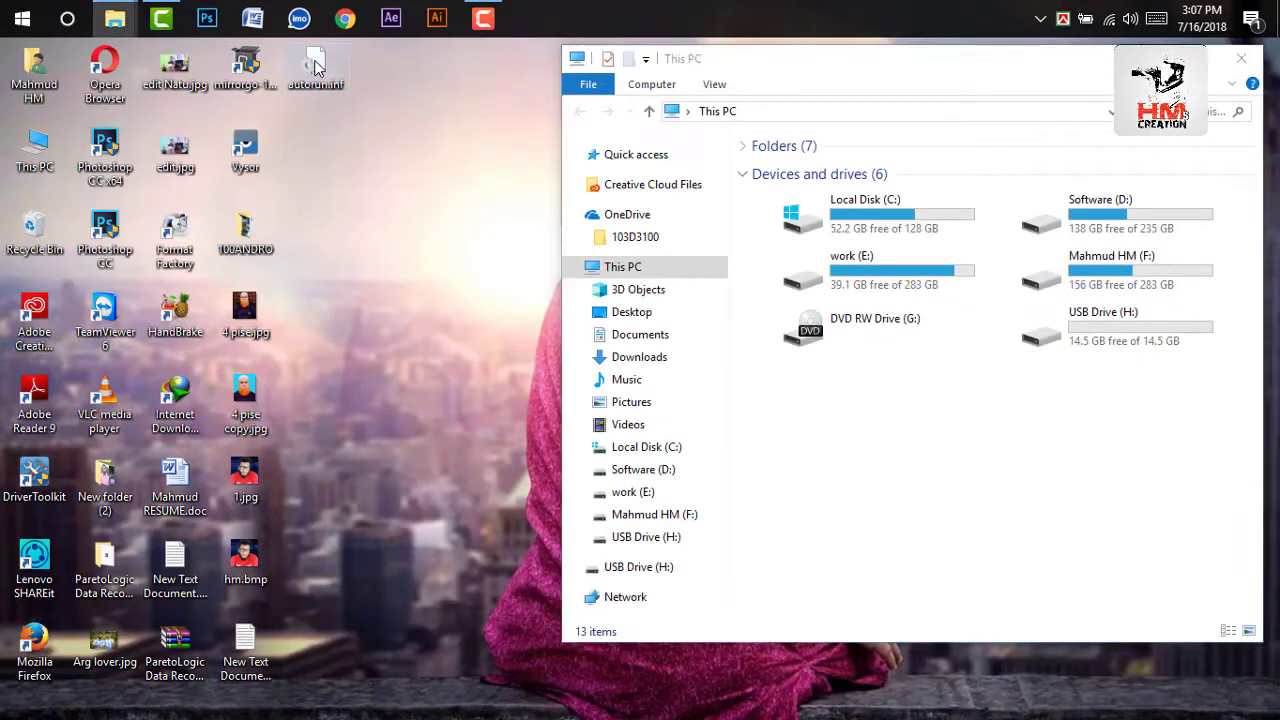
# - Place autorun.inf below hm.bmp on the desktop and copy both files to USB Drive (H:)
pyautogui.moveTo(309, 112); pyautogui.dragTo(247, 648)
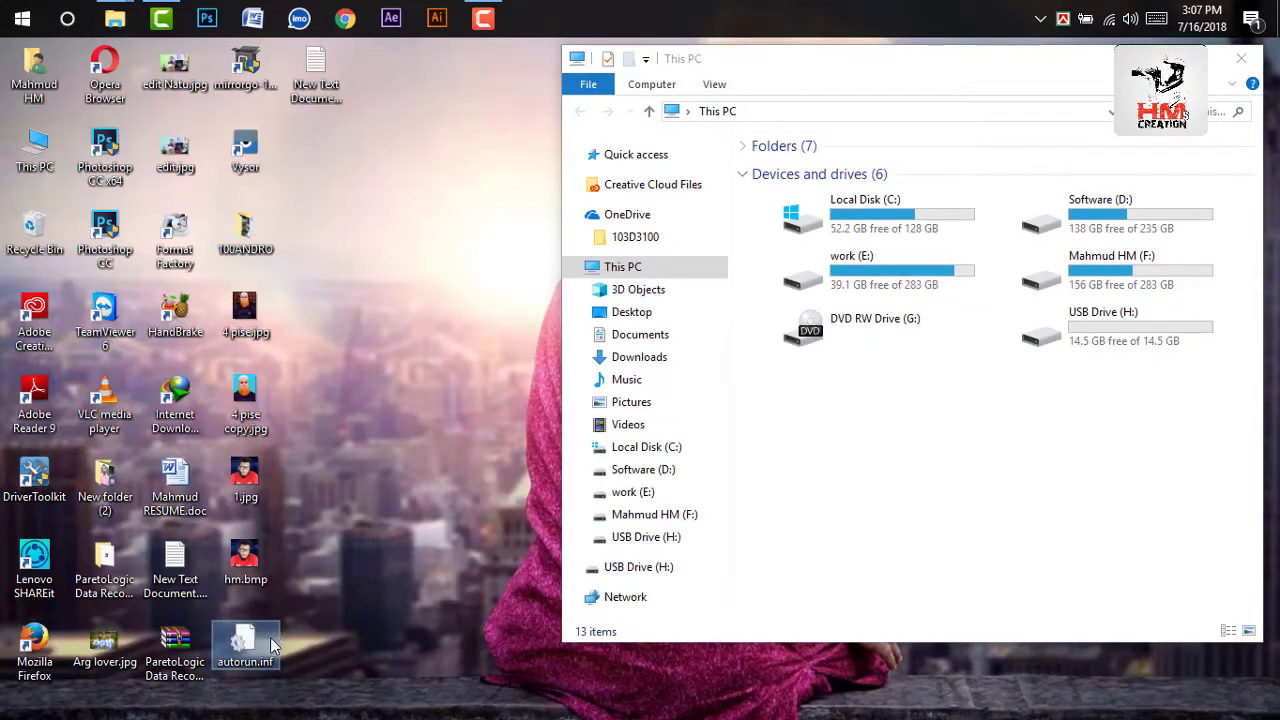
pyautogui.moveTo(308, 671); pyautogui.dragTo(238, 573)
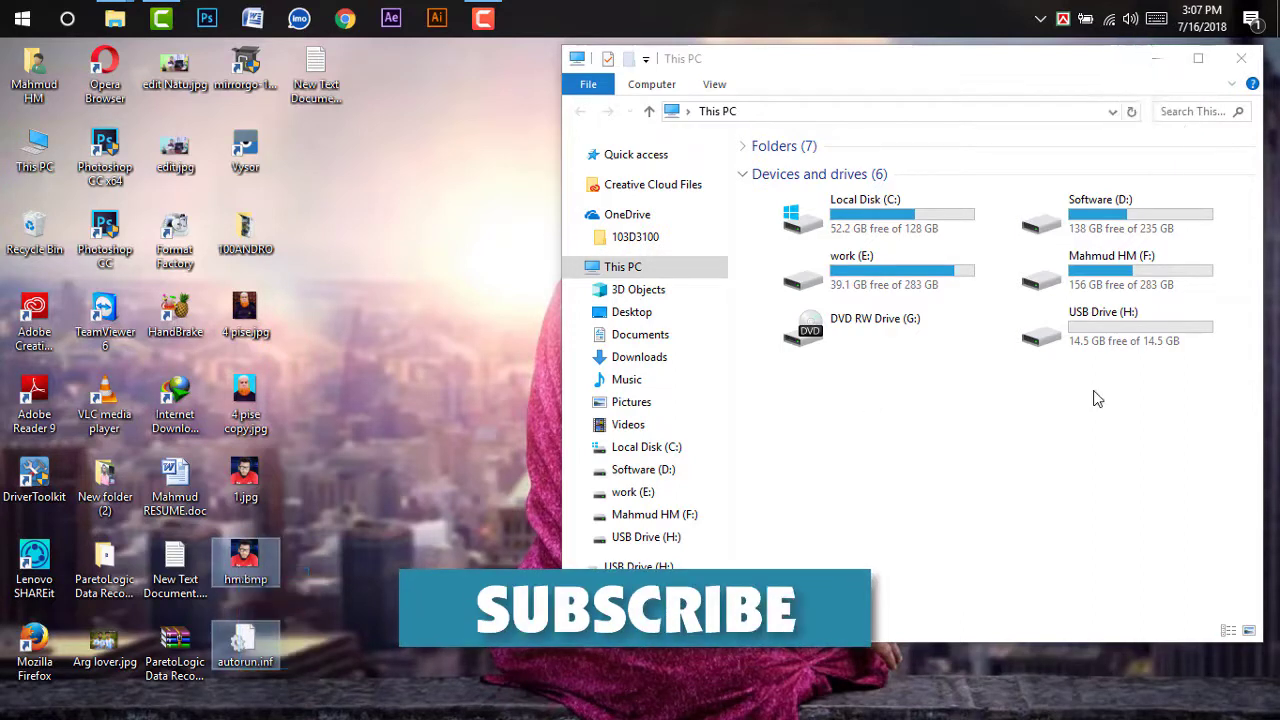
pyautogui.doubleClick(1107, 337)
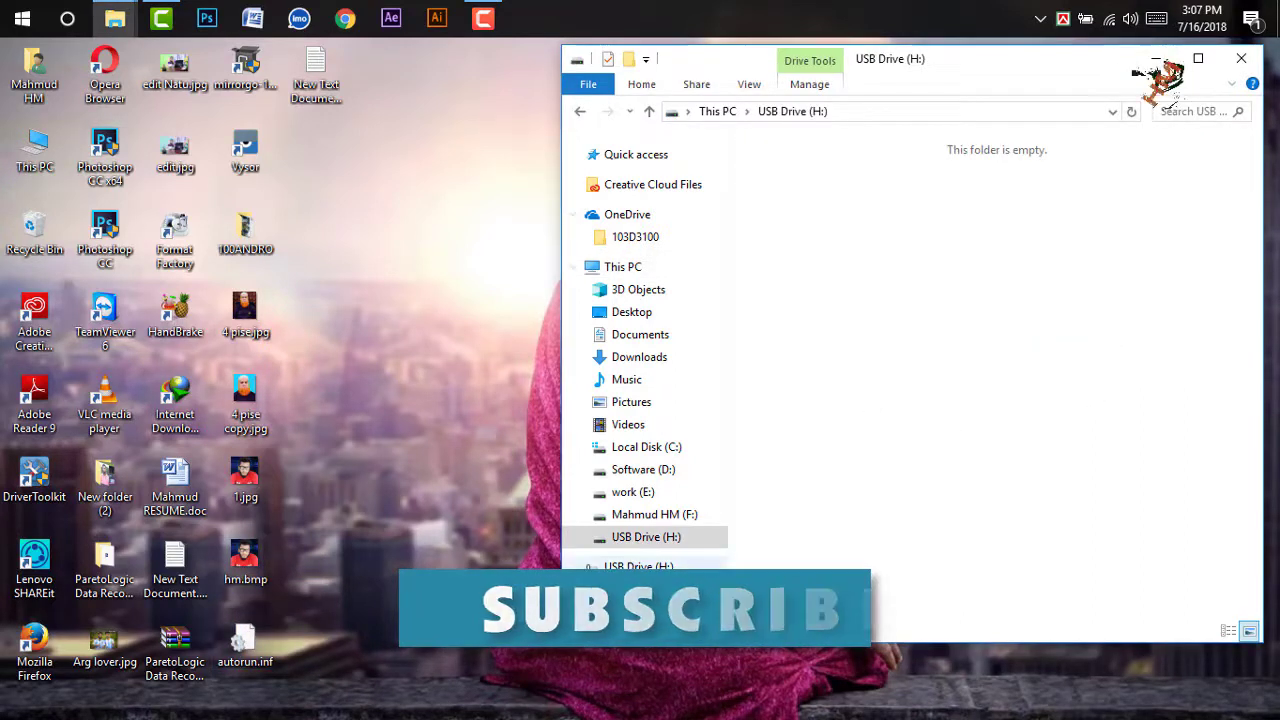
pyautogui.click(245, 645)
pyautogui.keyDown('ctrl'); pyautogui.click(245, 560); pyautogui.keyUp('ctrl')
pyautogui.moveTo(245, 560); pyautogui.dragTo(1022, 326)
pyautogui.click(945, 335)
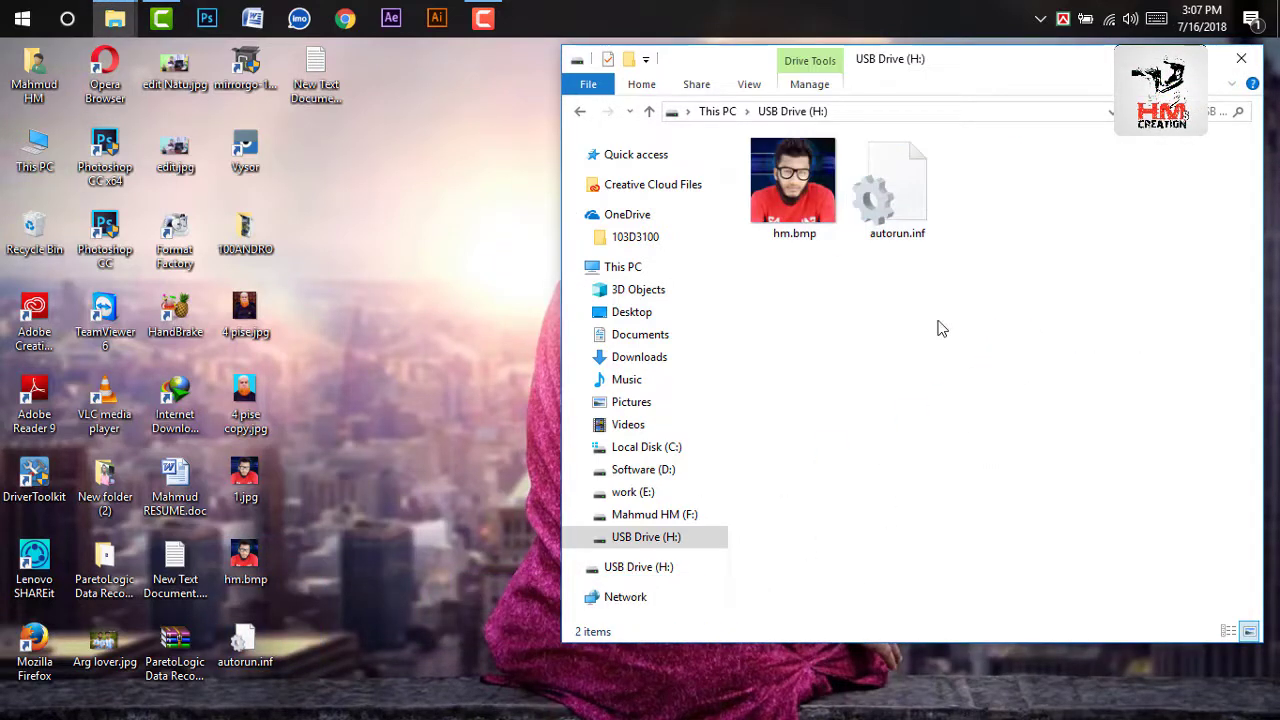
# - Return to This PC, reopen and leave USB Drive (H:), and refresh the drive list to check its icon
pyautogui.click(720, 112)
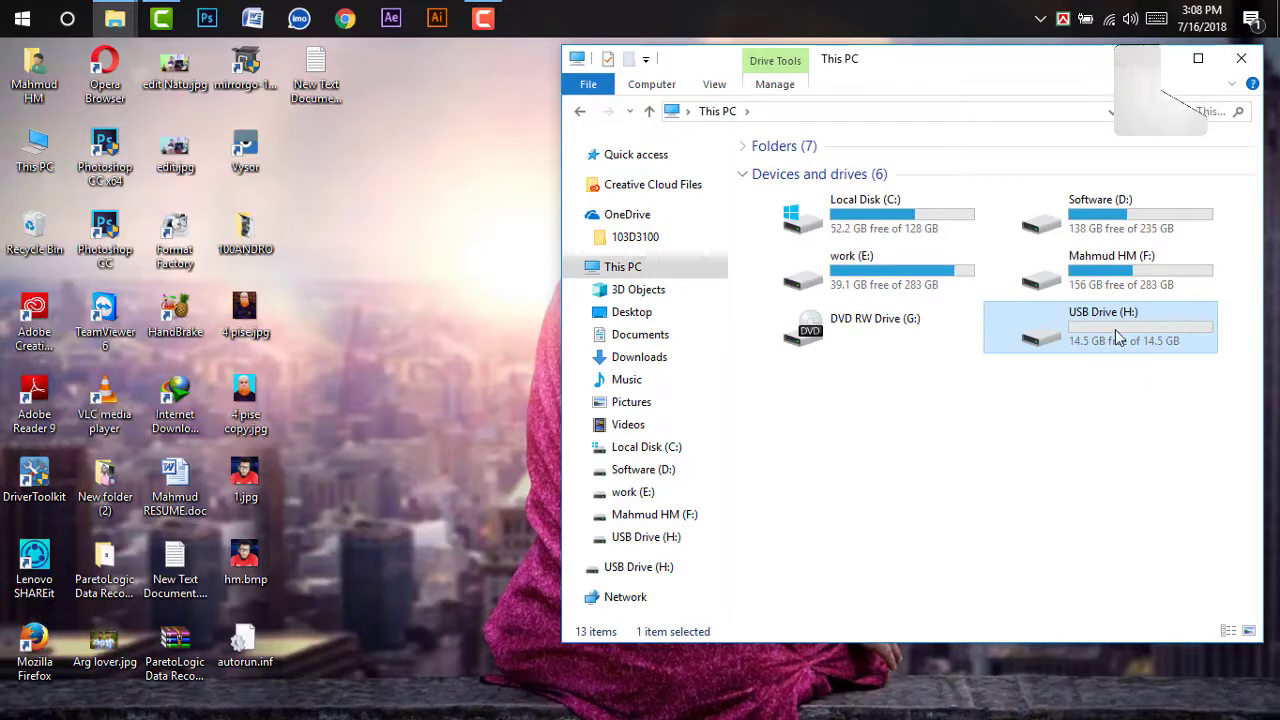
pyautogui.doubleClick(1137, 350)
pyautogui.click(580, 111)
pyautogui.rightClick(1143, 440)
pyautogui.click(1148, 518)
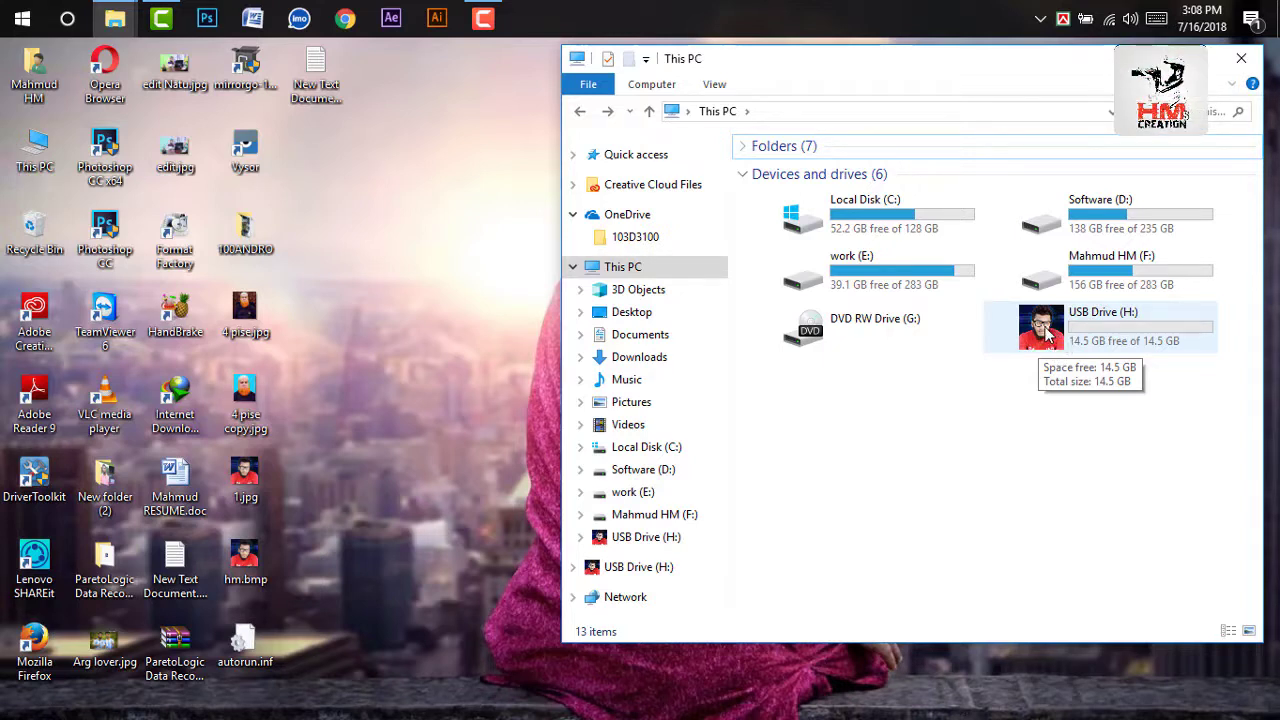
# - Open the properties of USB Drive (H:), run its error check, and close both dialogs without scanning the drive
pyautogui.rightClick(1050, 335)
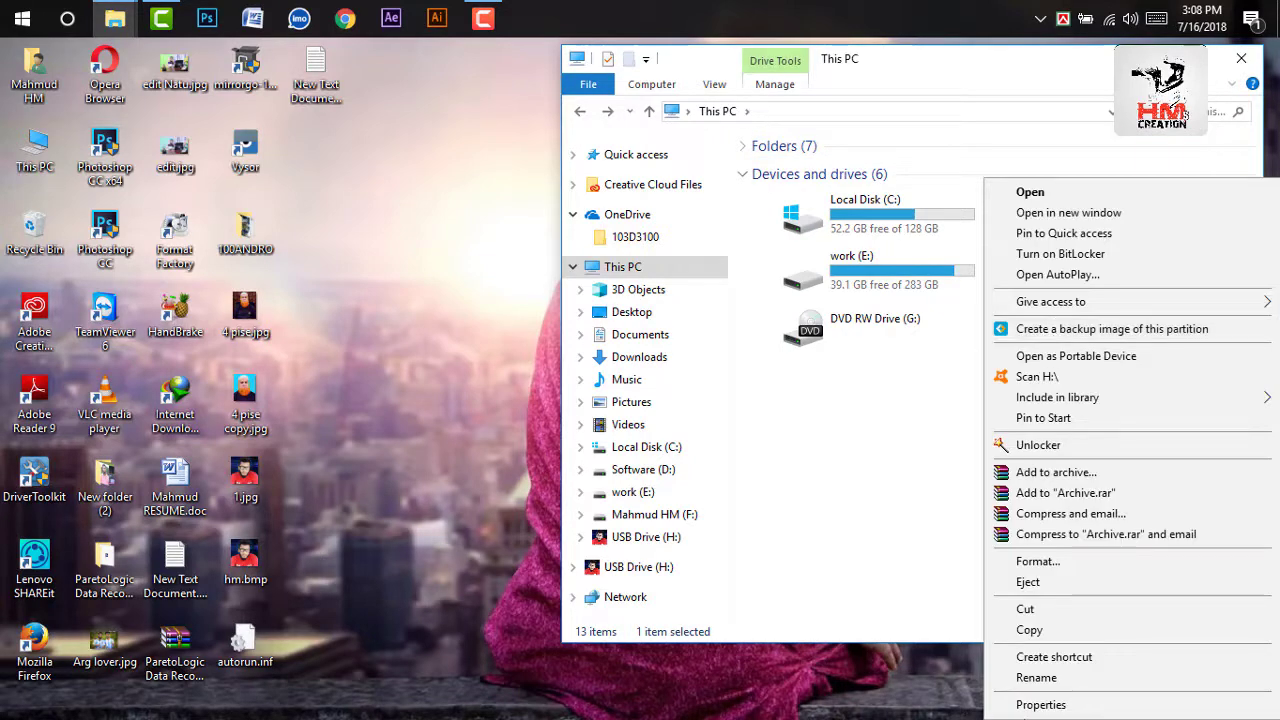
pyautogui.click(1040, 705)
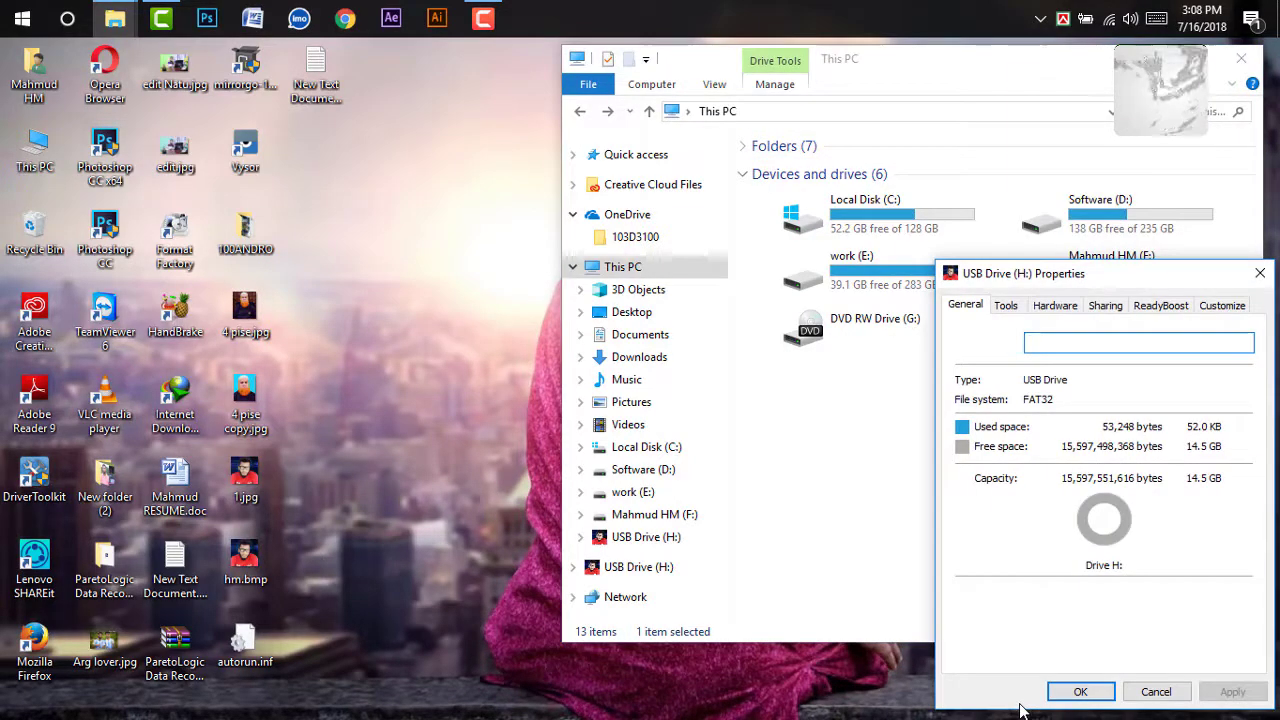
pyautogui.click(1005, 306)
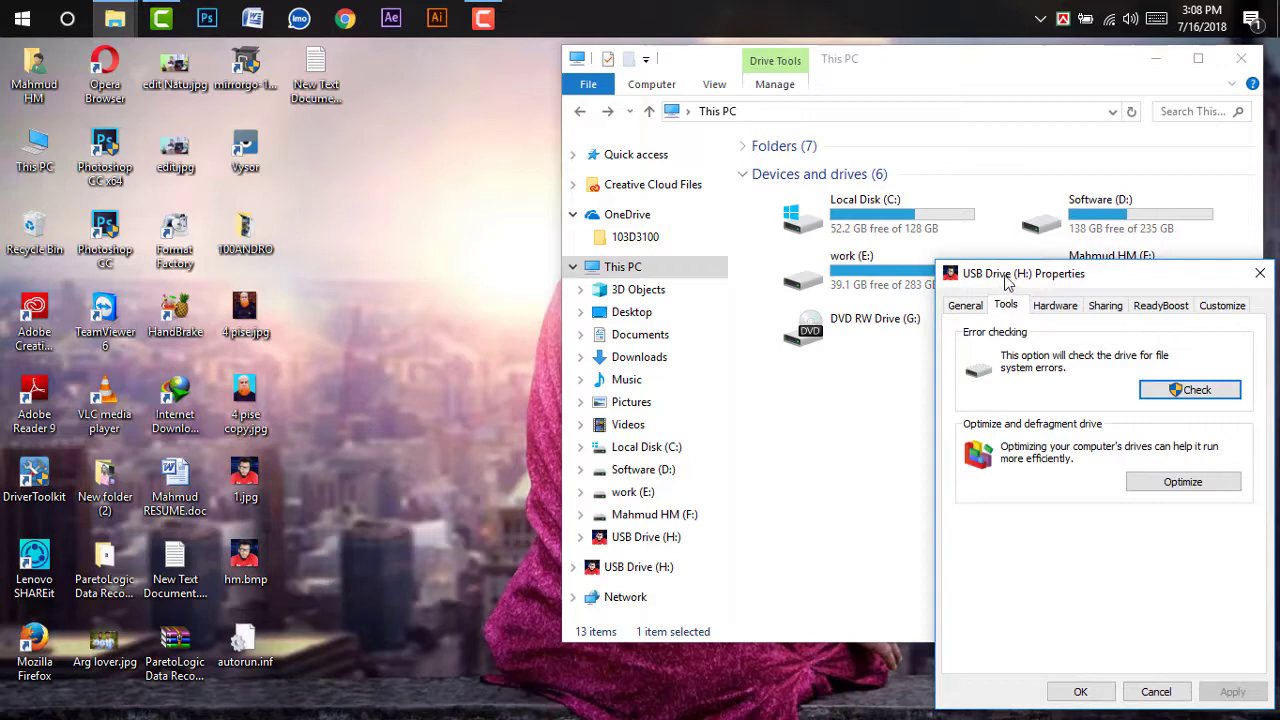
pyautogui.moveTo(1007, 282); pyautogui.dragTo(858, 140)
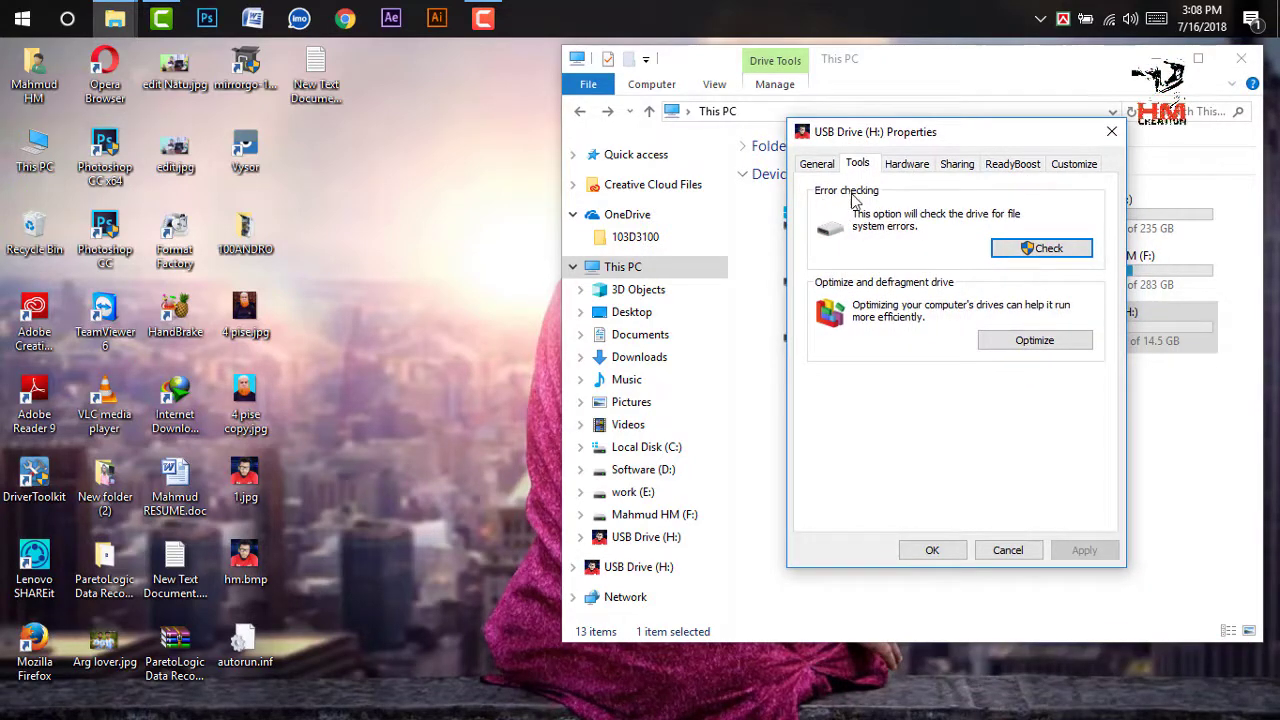
pyautogui.moveTo(918, 145); pyautogui.dragTo(750, 129)
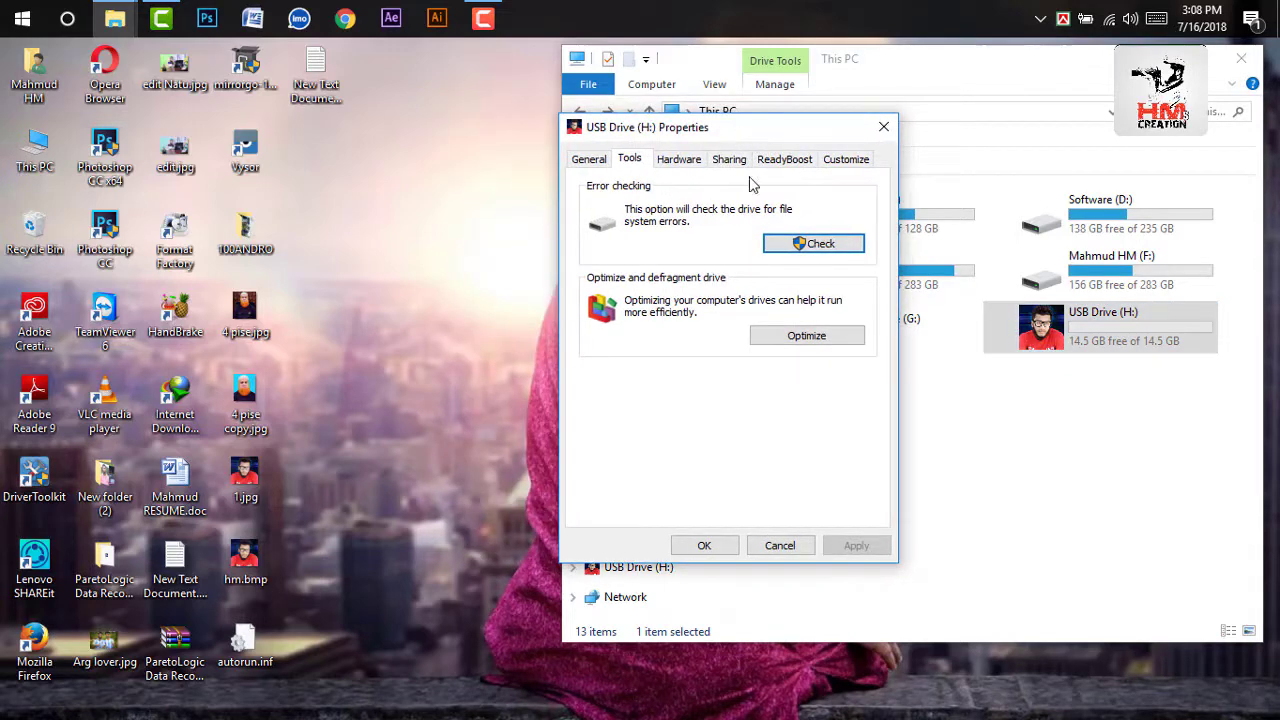
pyautogui.click(812, 244)
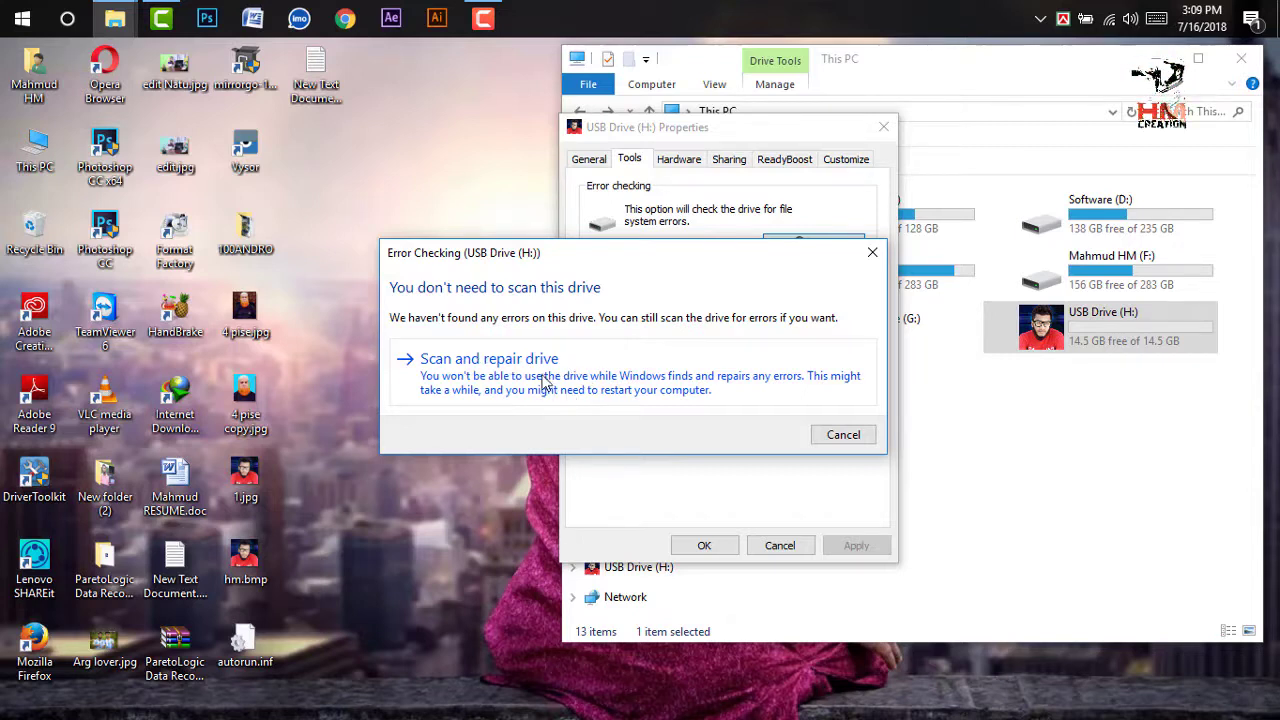
pyautogui.click(843, 436)
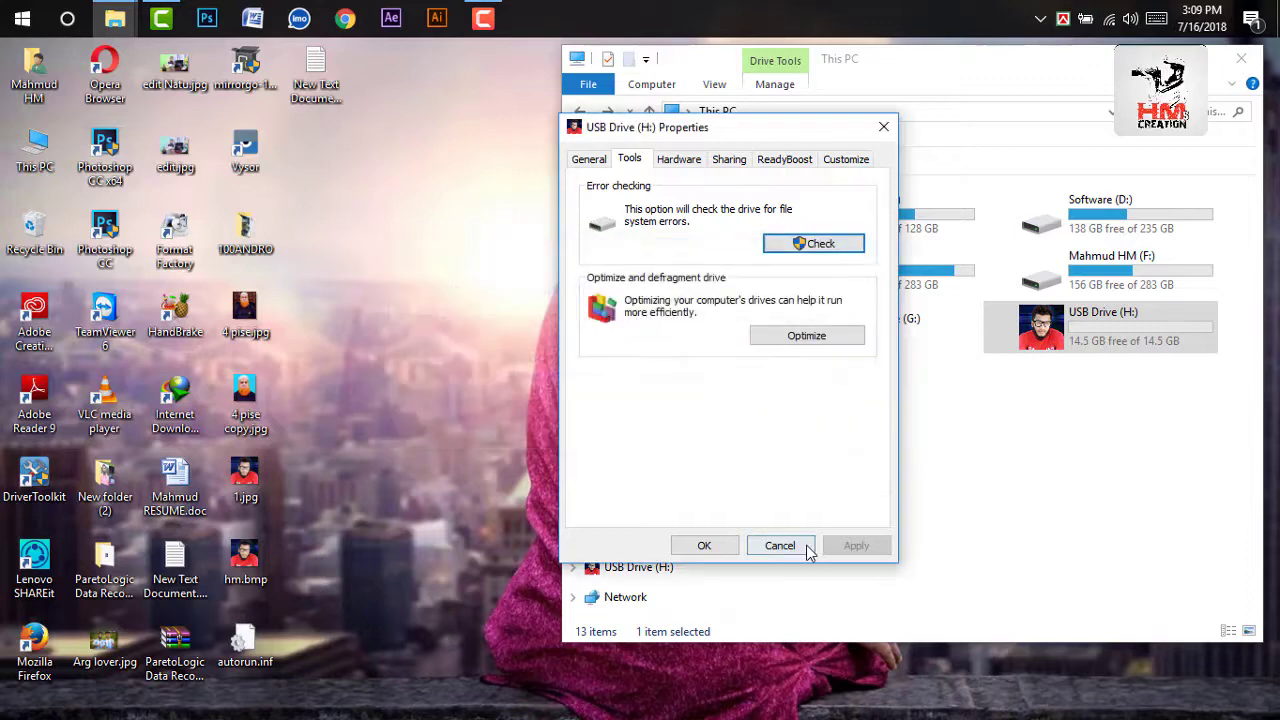
pyautogui.click(800, 546)
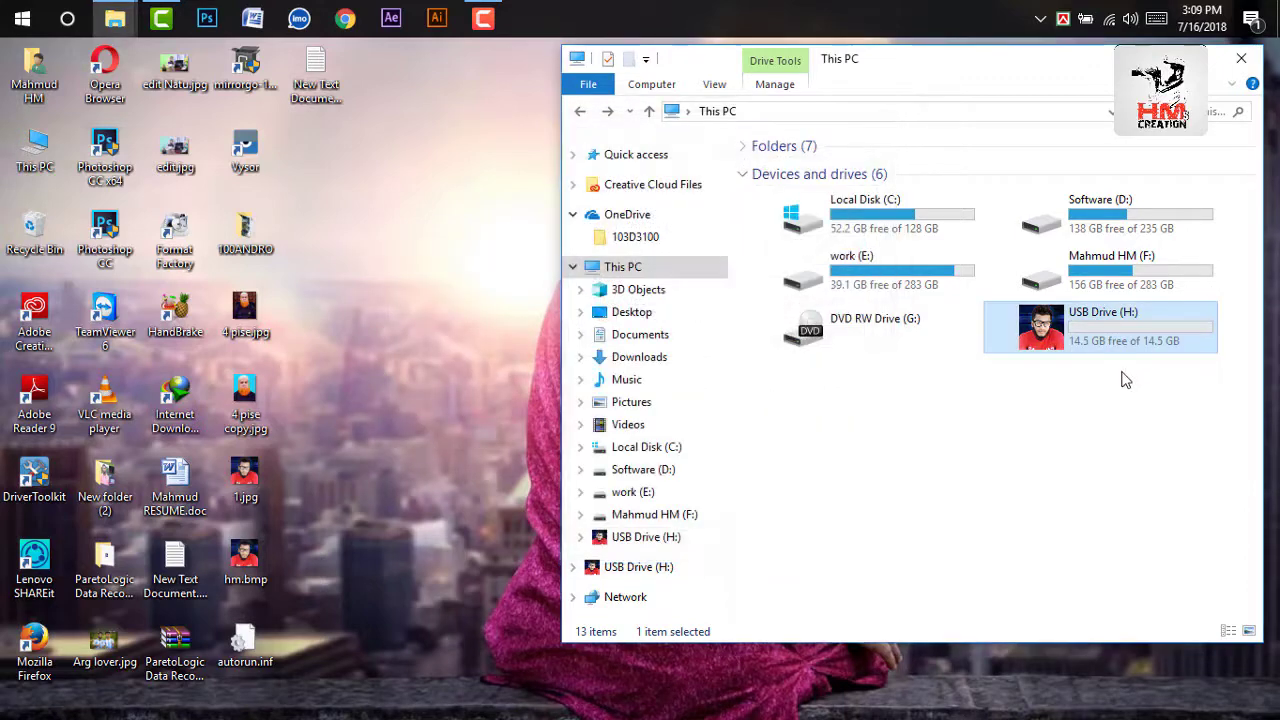
# - Open USB Drive (H:), return to This PC, and reopen the drive to examine autorun.inf and hm.bmp
pyautogui.doubleClick(1085, 325)
pyautogui.moveTo(1152, 418); pyautogui.dragTo(792, 175)
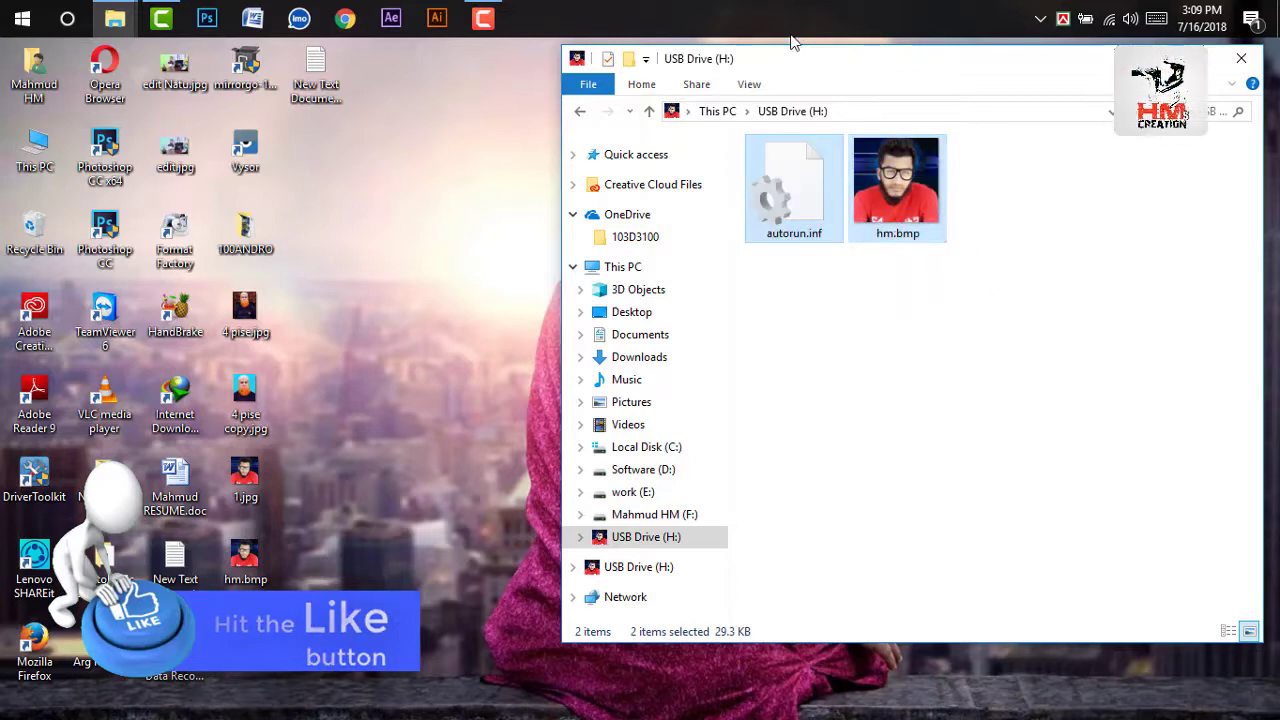
pyautogui.click(705, 111)
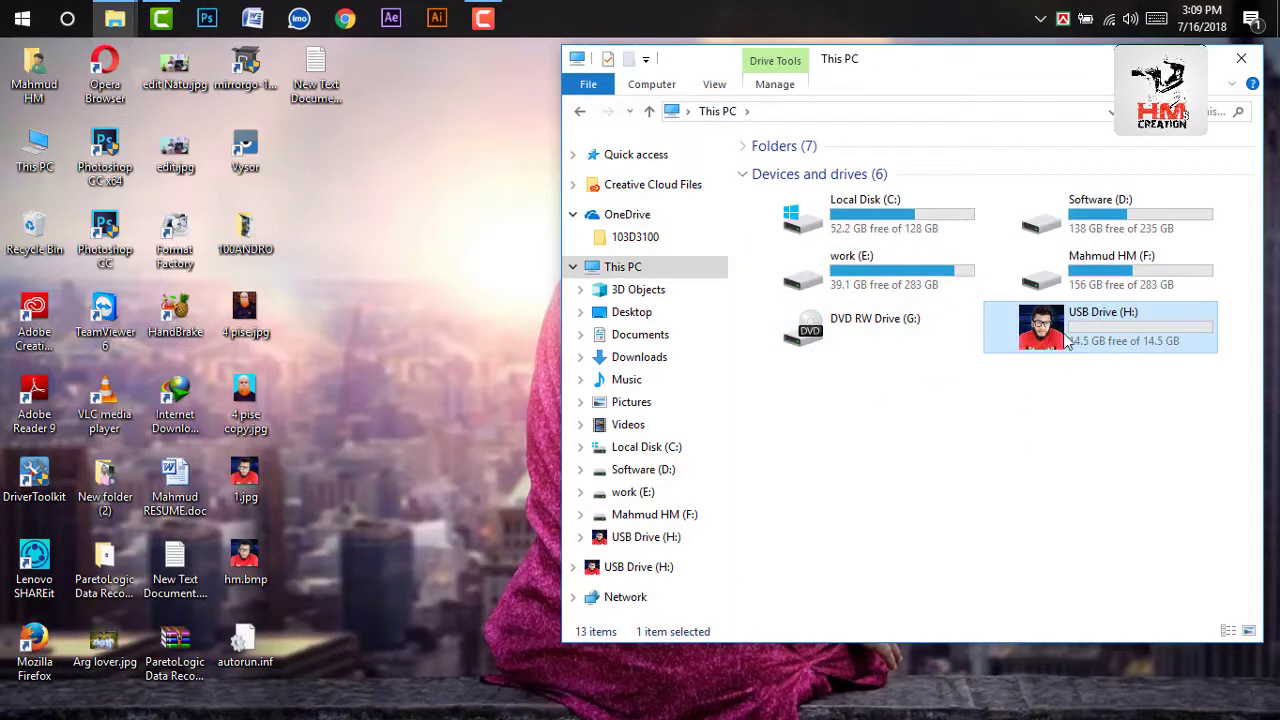
pyautogui.doubleClick(1066, 342)
pyautogui.moveTo(990, 342); pyautogui.dragTo(801, 153)
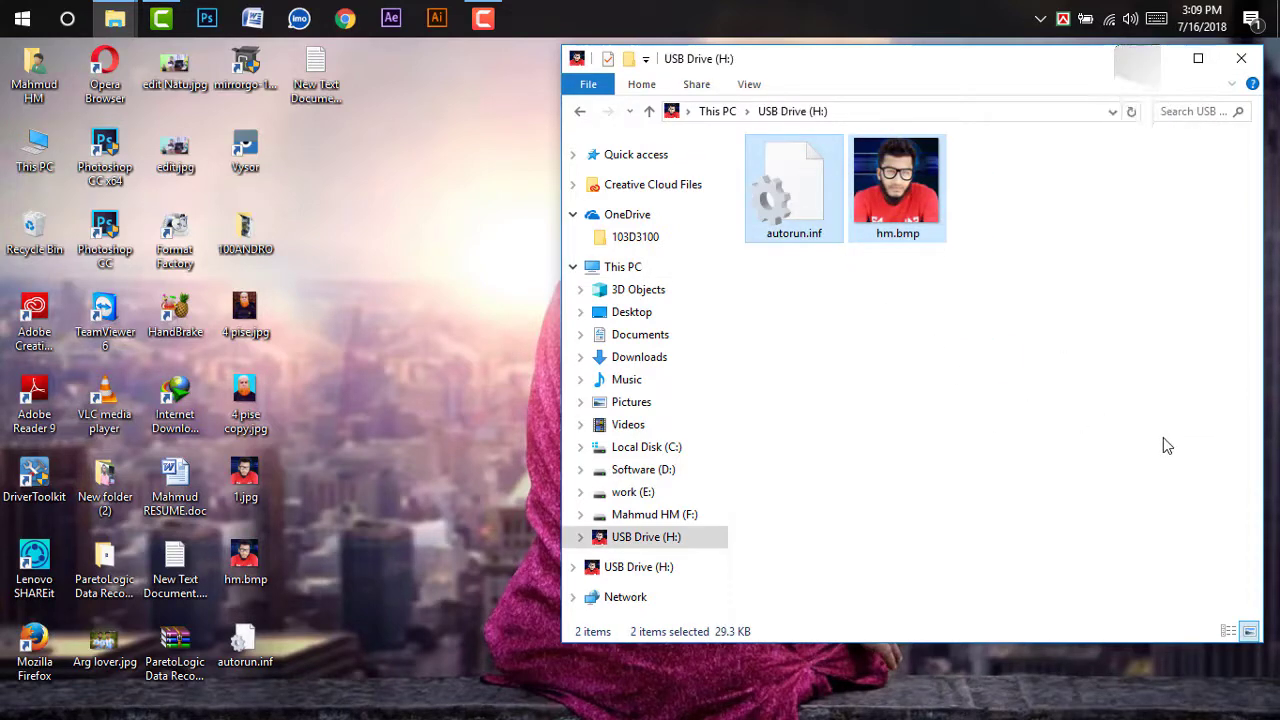
pyautogui.moveTo(962, 73); pyautogui.dragTo(944, 82)
pyautogui.moveTo(1062, 372); pyautogui.dragTo(704, 121)
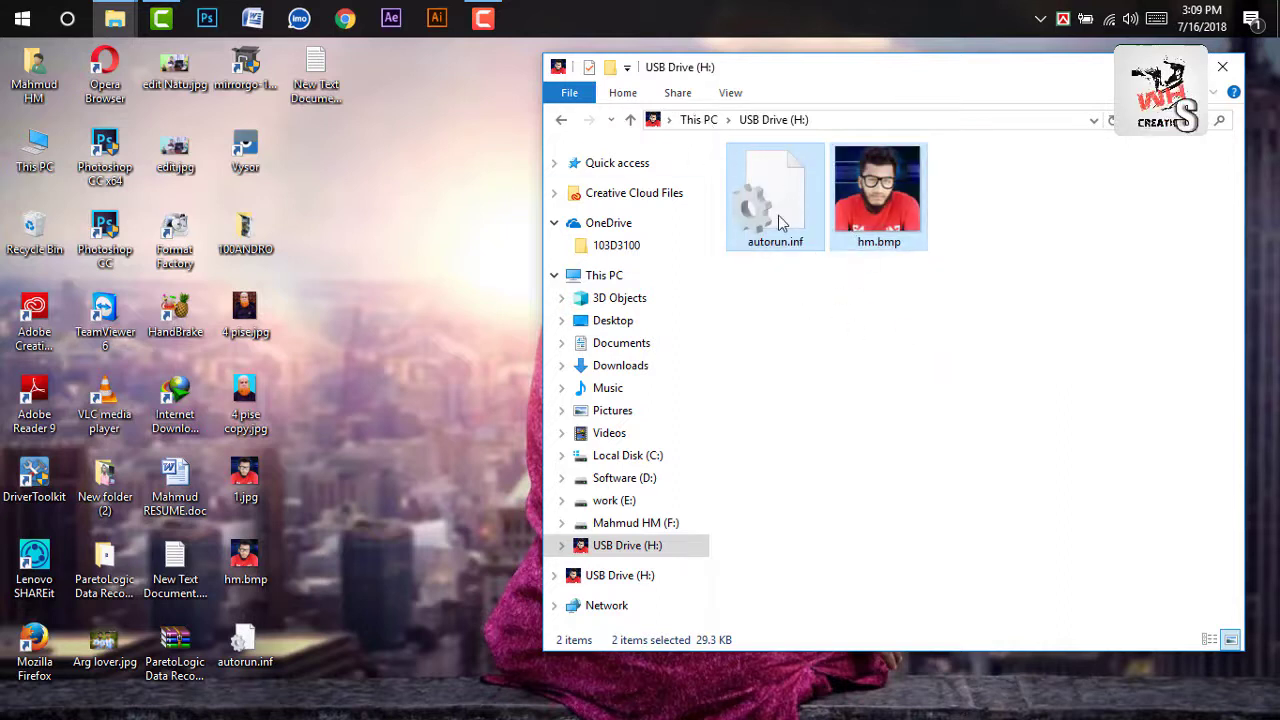
pyautogui.moveTo(1086, 347); pyautogui.dragTo(686, 128)
pyautogui.click(1023, 340)
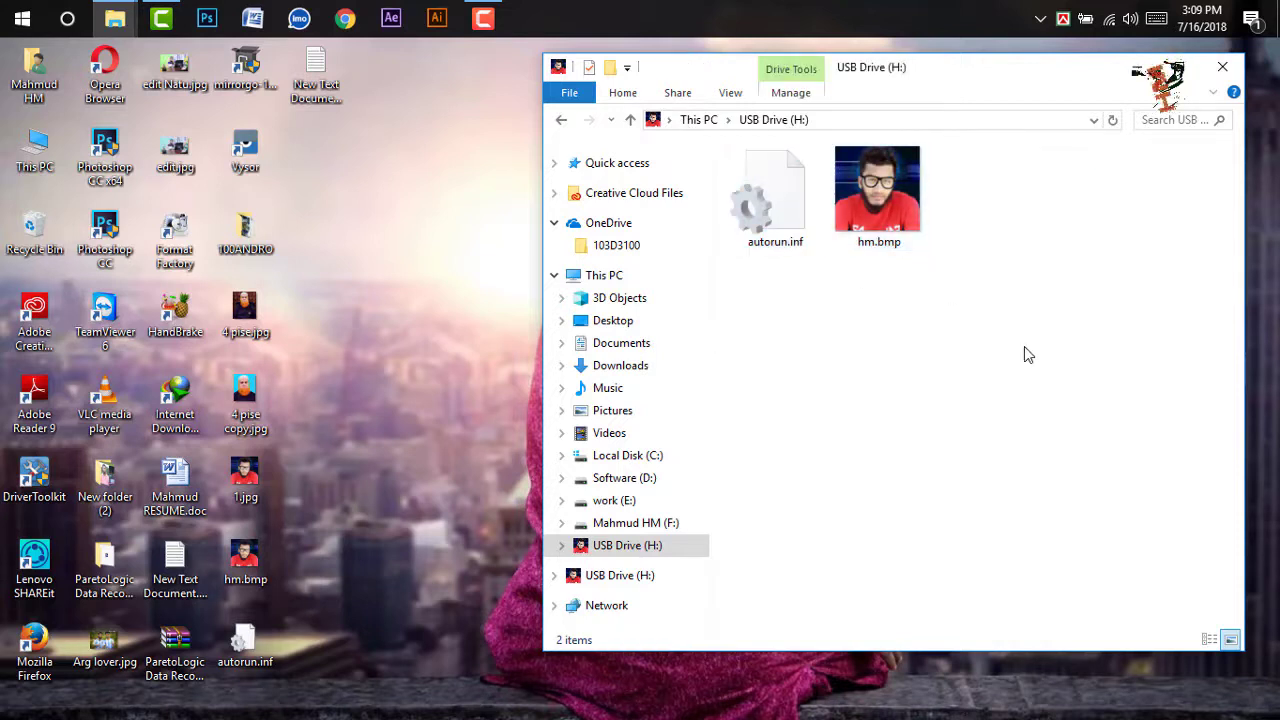
pyautogui.moveTo(1081, 409); pyautogui.dragTo(644, 100)
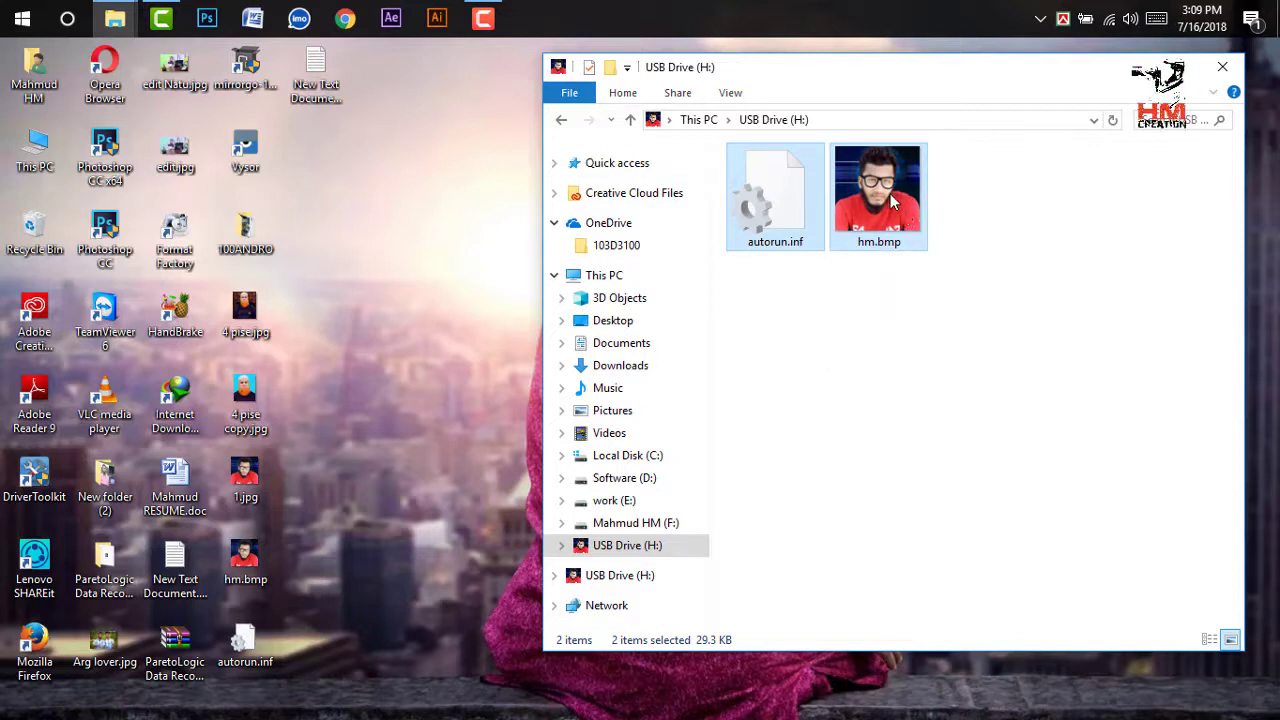
# - Set the Hidden attribute on both autorun.inf and hm.bmp on USB Drive (H:)
pyautogui.moveTo(1110, 408); pyautogui.dragTo(783, 172)
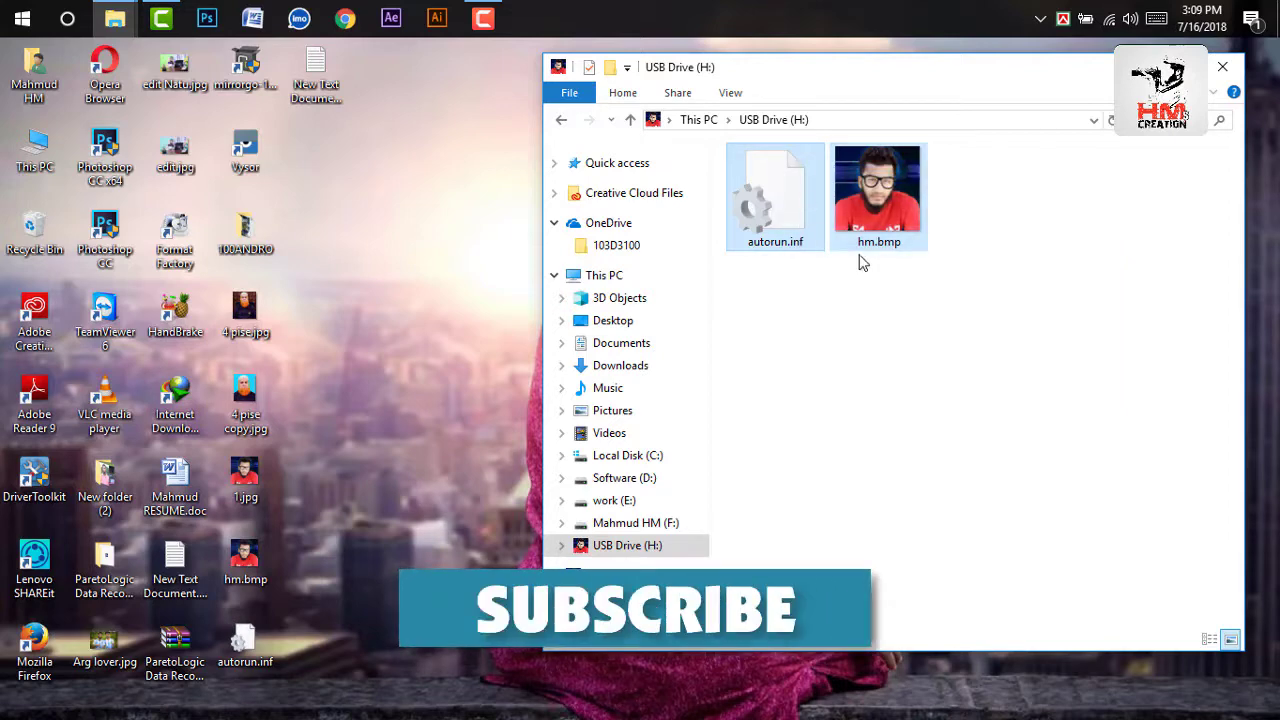
pyautogui.rightClick(889, 196)
pyautogui.click(975, 686)
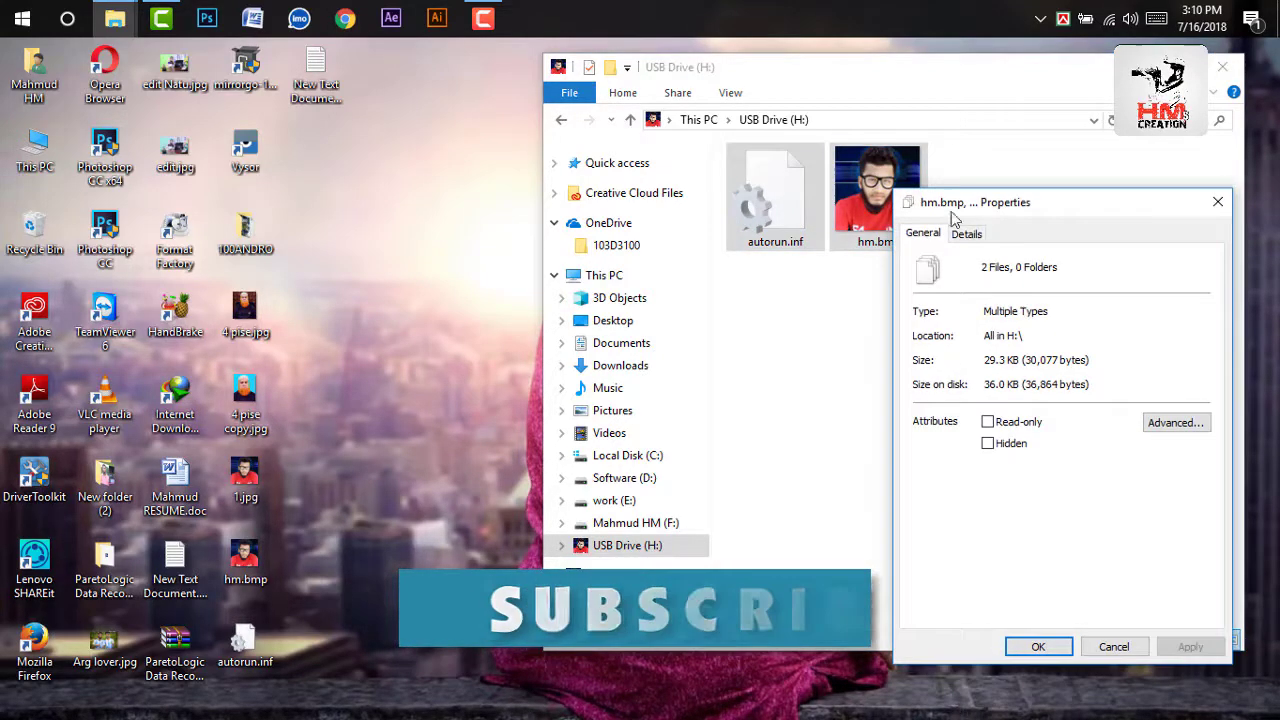
pyautogui.moveTo(985, 202); pyautogui.dragTo(797, 100)
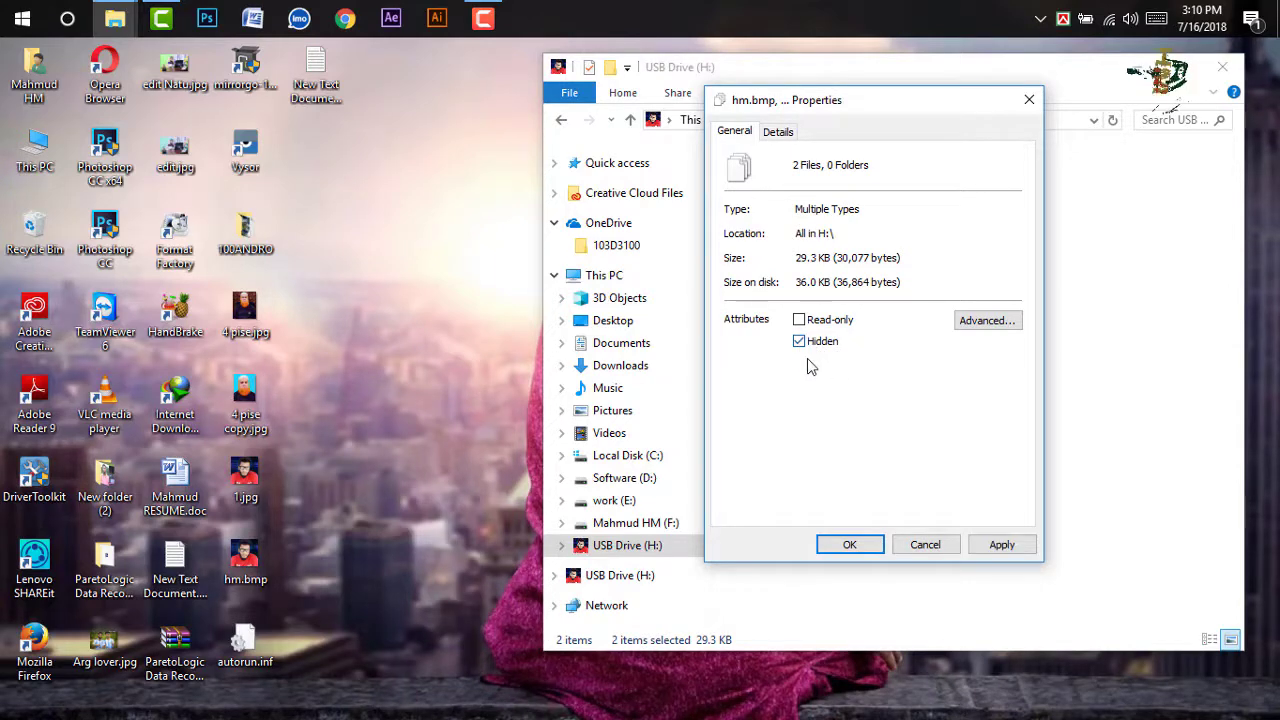
pyautogui.click(866, 549)
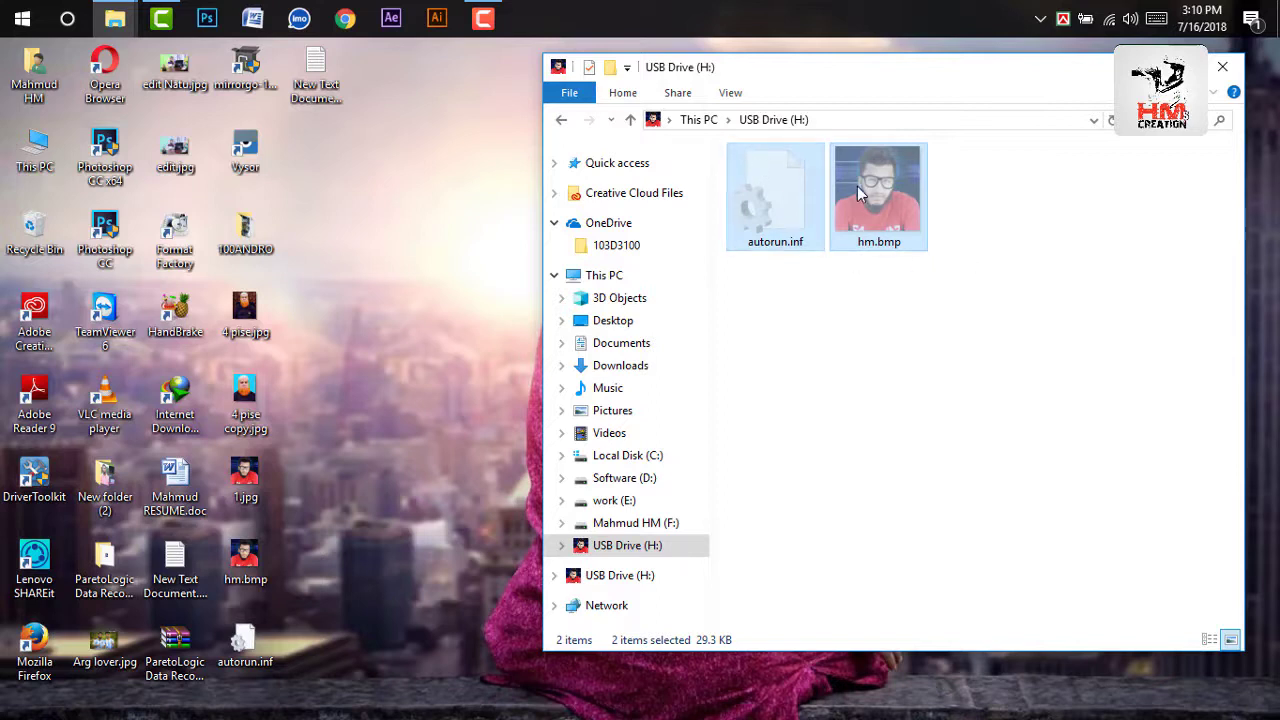
pyautogui.moveTo(1024, 390); pyautogui.dragTo(782, 177)
pyautogui.moveTo(988, 290); pyautogui.dragTo(768, 179)
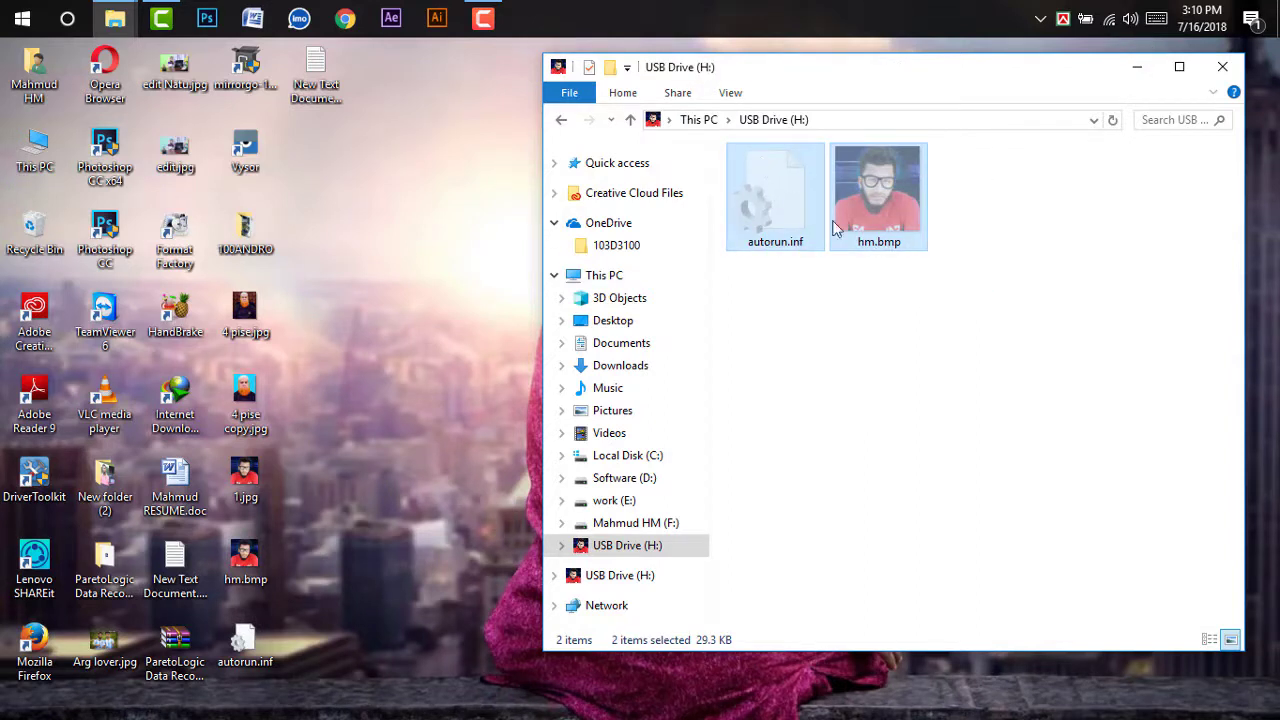
pyautogui.moveTo(957, 318); pyautogui.dragTo(748, 140)
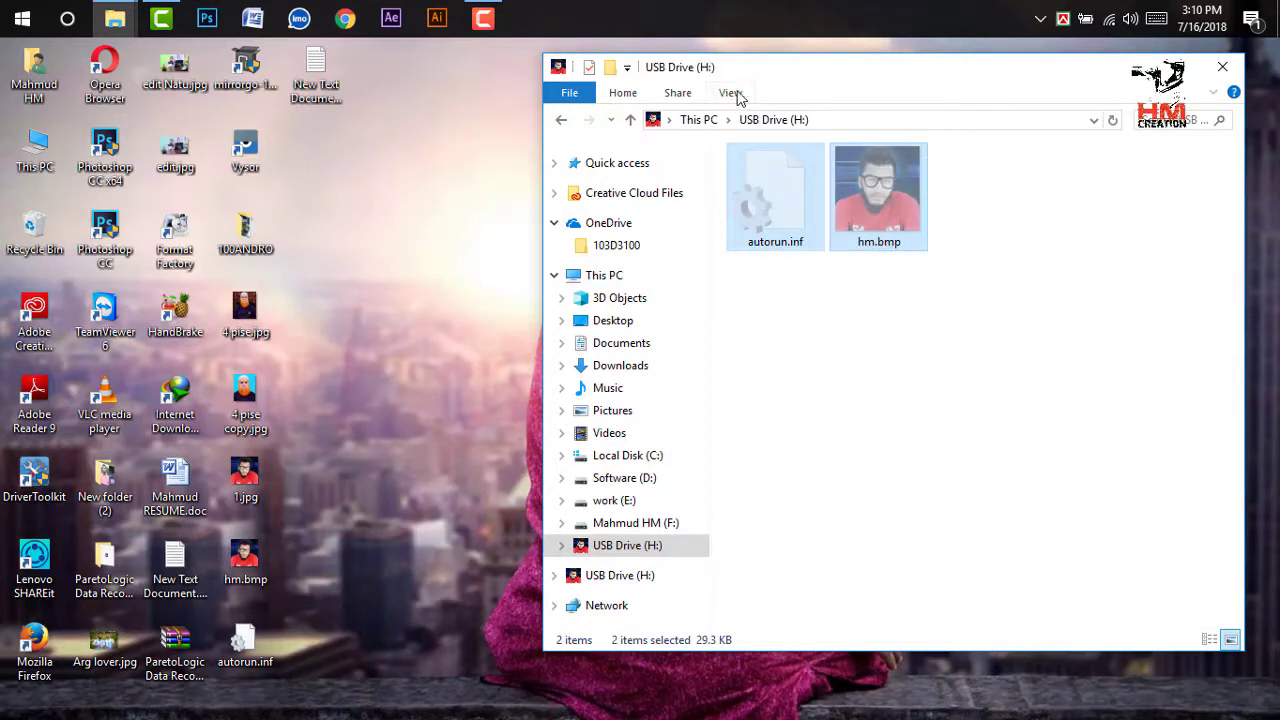
# - Set the folder options to "Don't show hidden files, folders, or drives" and apply the change
pyautogui.click(729, 94)
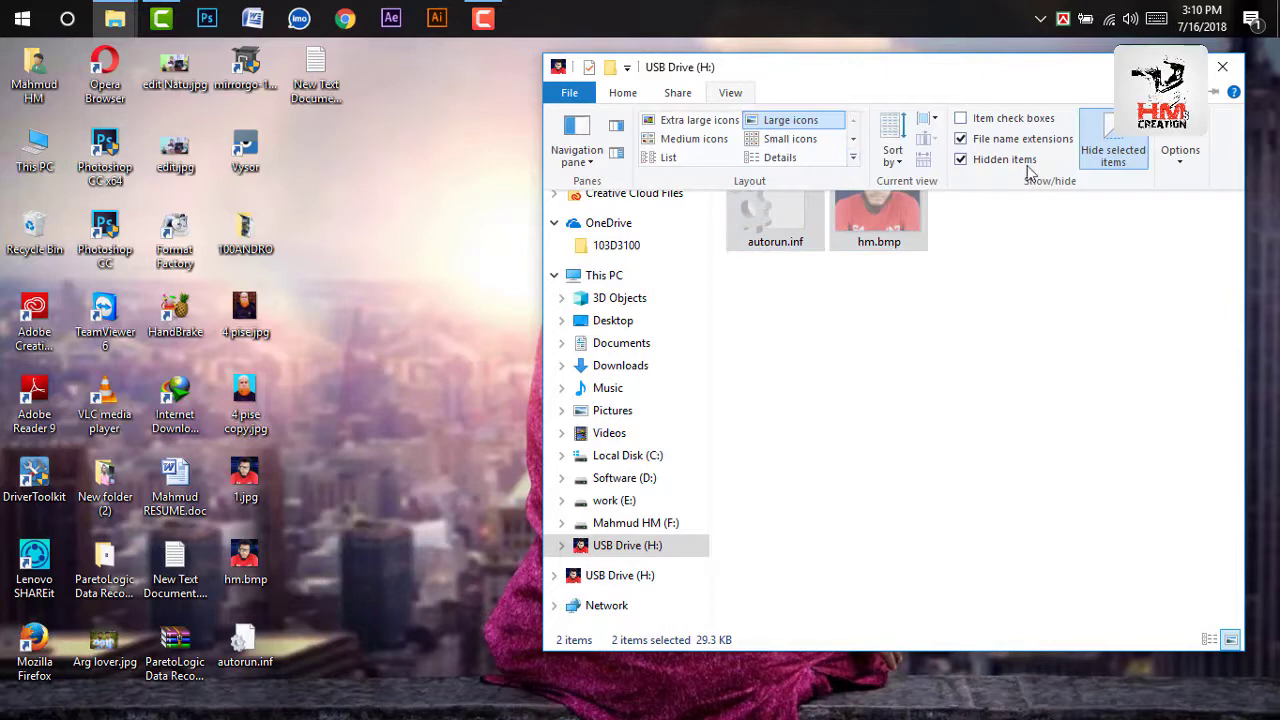
pyautogui.click(1178, 148)
pyautogui.moveTo(622, 163); pyautogui.dragTo(406, 124)
pyautogui.click(493, 176)
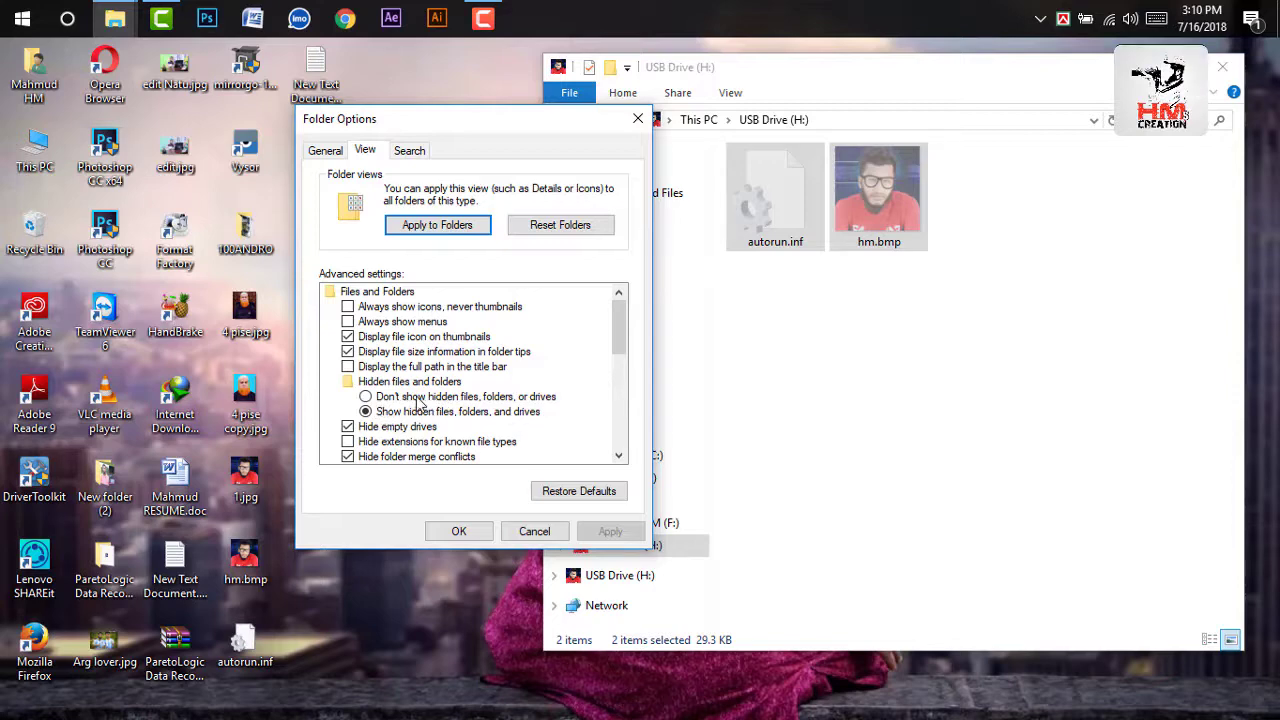
pyautogui.click(366, 397)
pyautogui.click(610, 531)
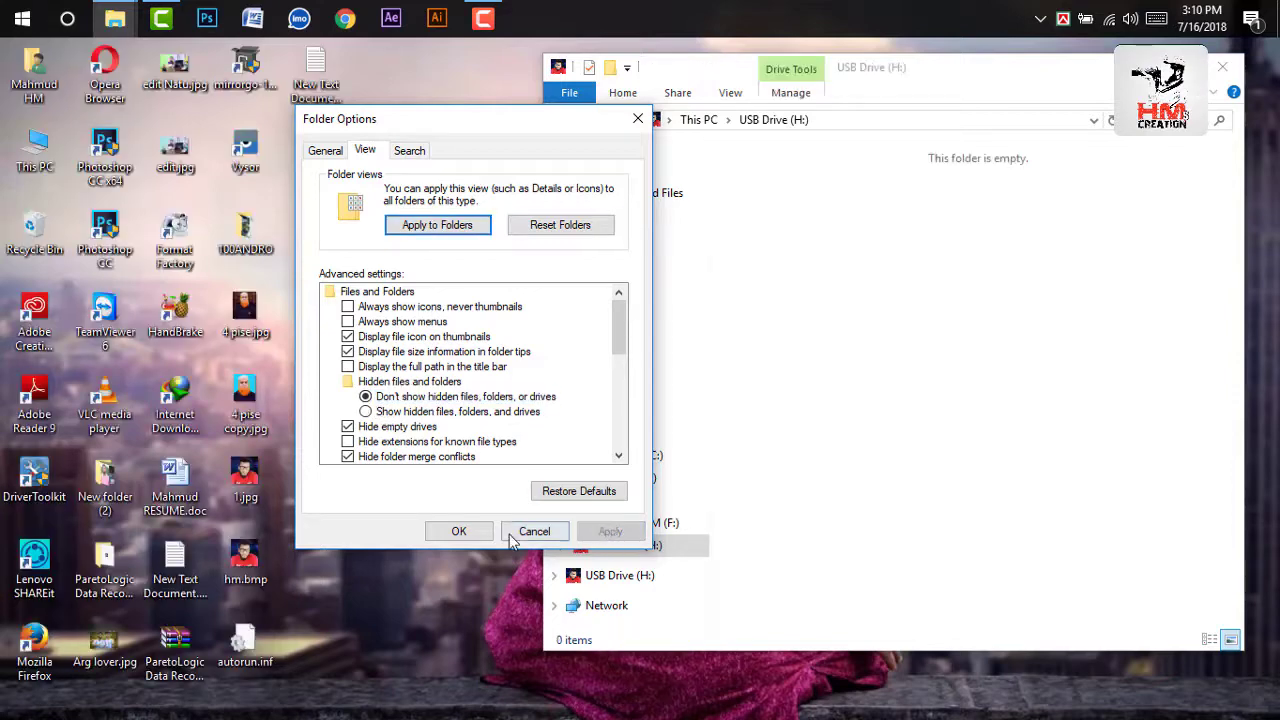
pyautogui.click(459, 531)
# - Check the contents of USB Drive (H:) and its icon in This PC, reopening the drive once and returning to This PC
pyautogui.moveTo(774, 252); pyautogui.dragTo(1100, 560)
pyautogui.click(697, 120)
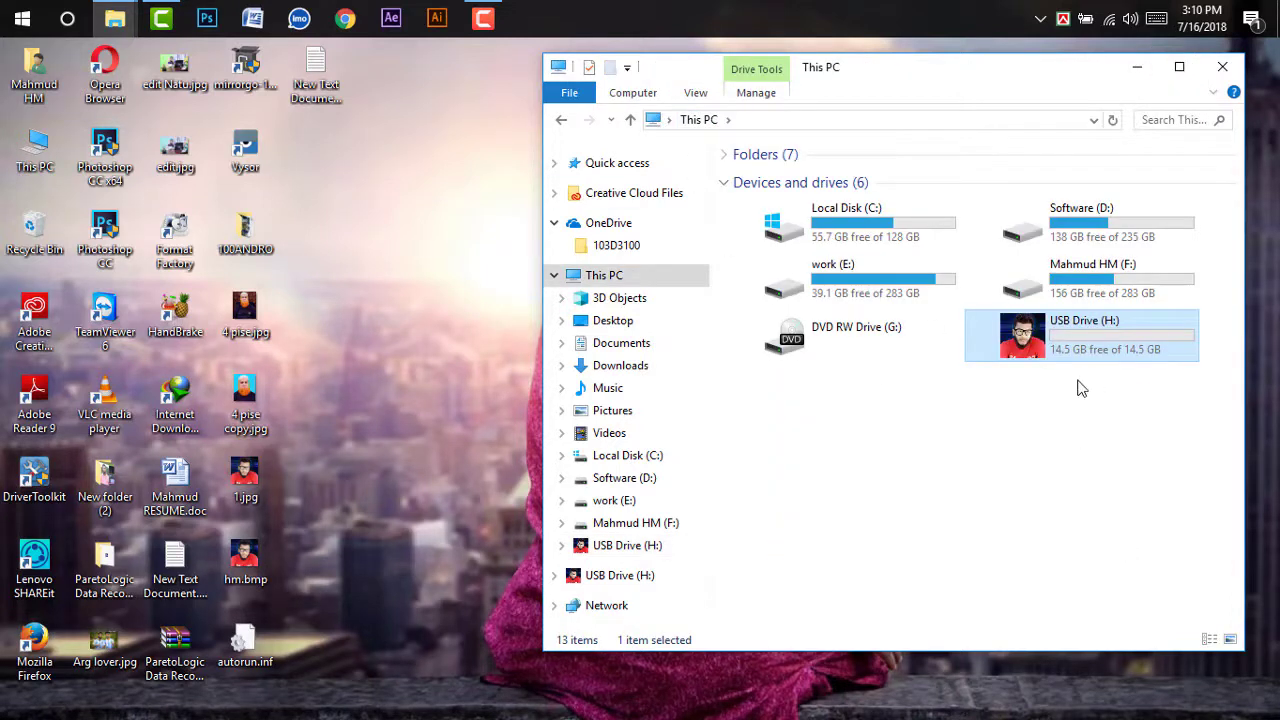
pyautogui.doubleClick(1041, 346)
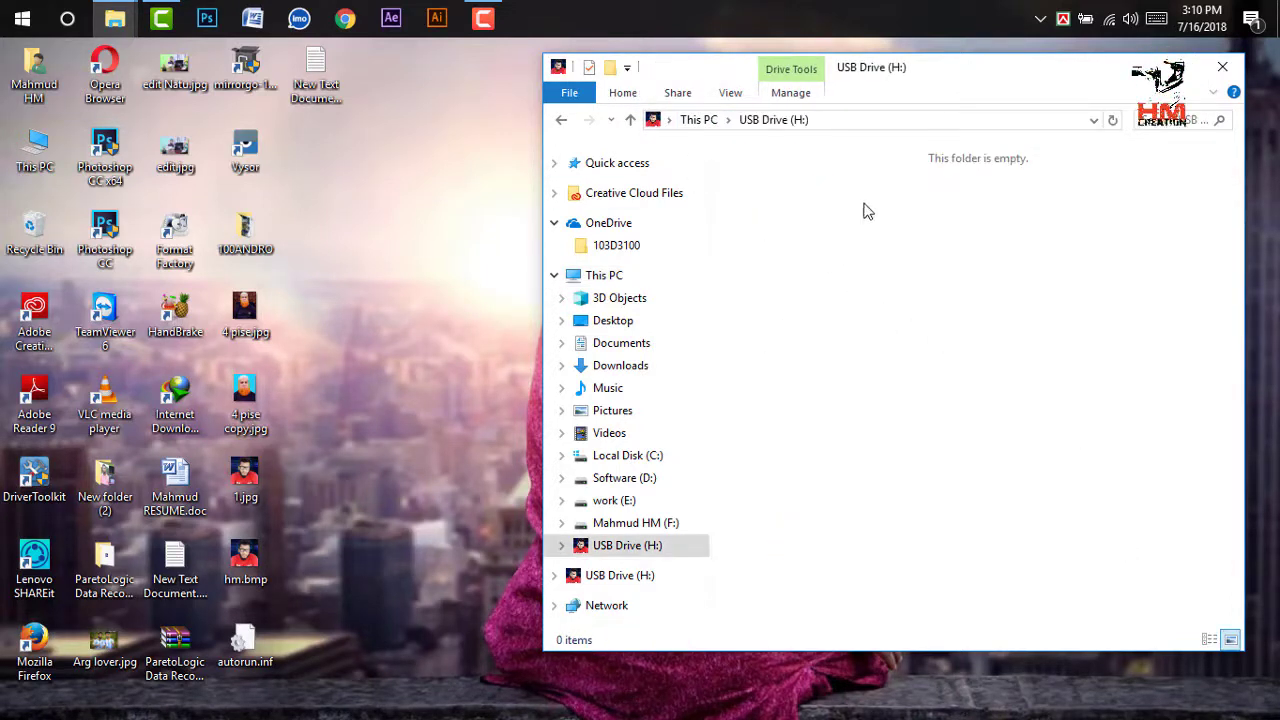
pyautogui.click(720, 122)
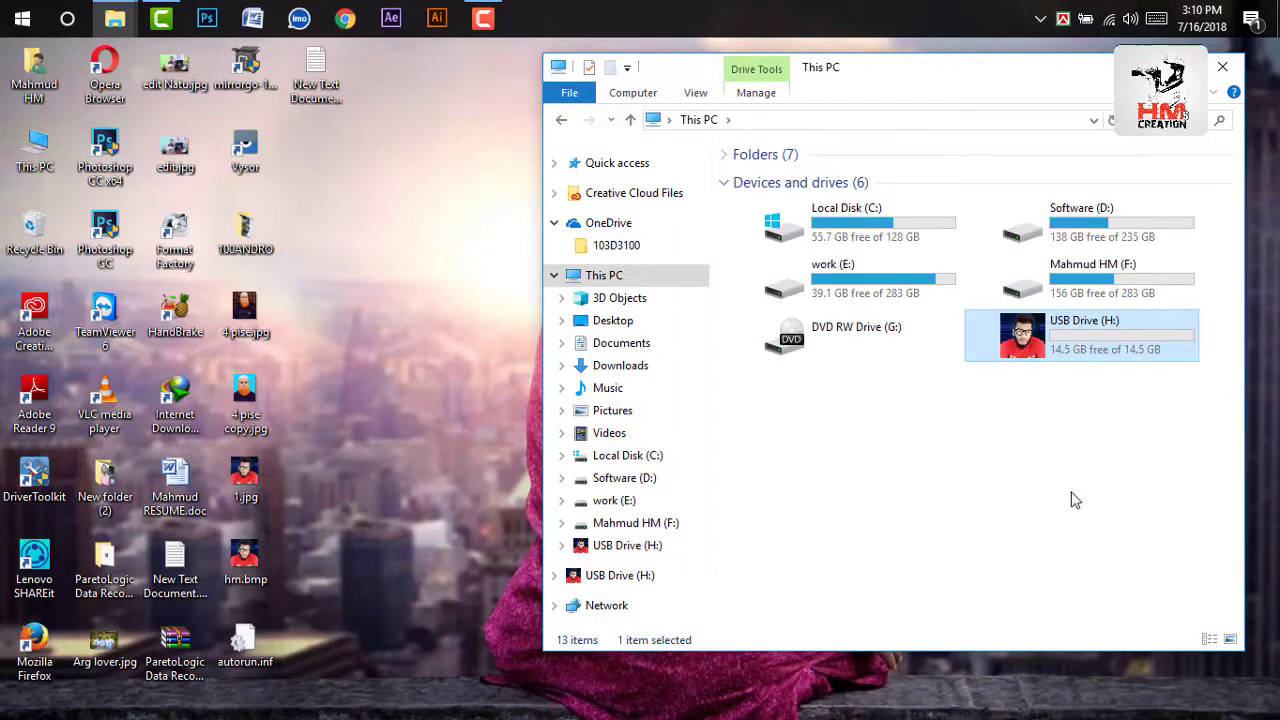